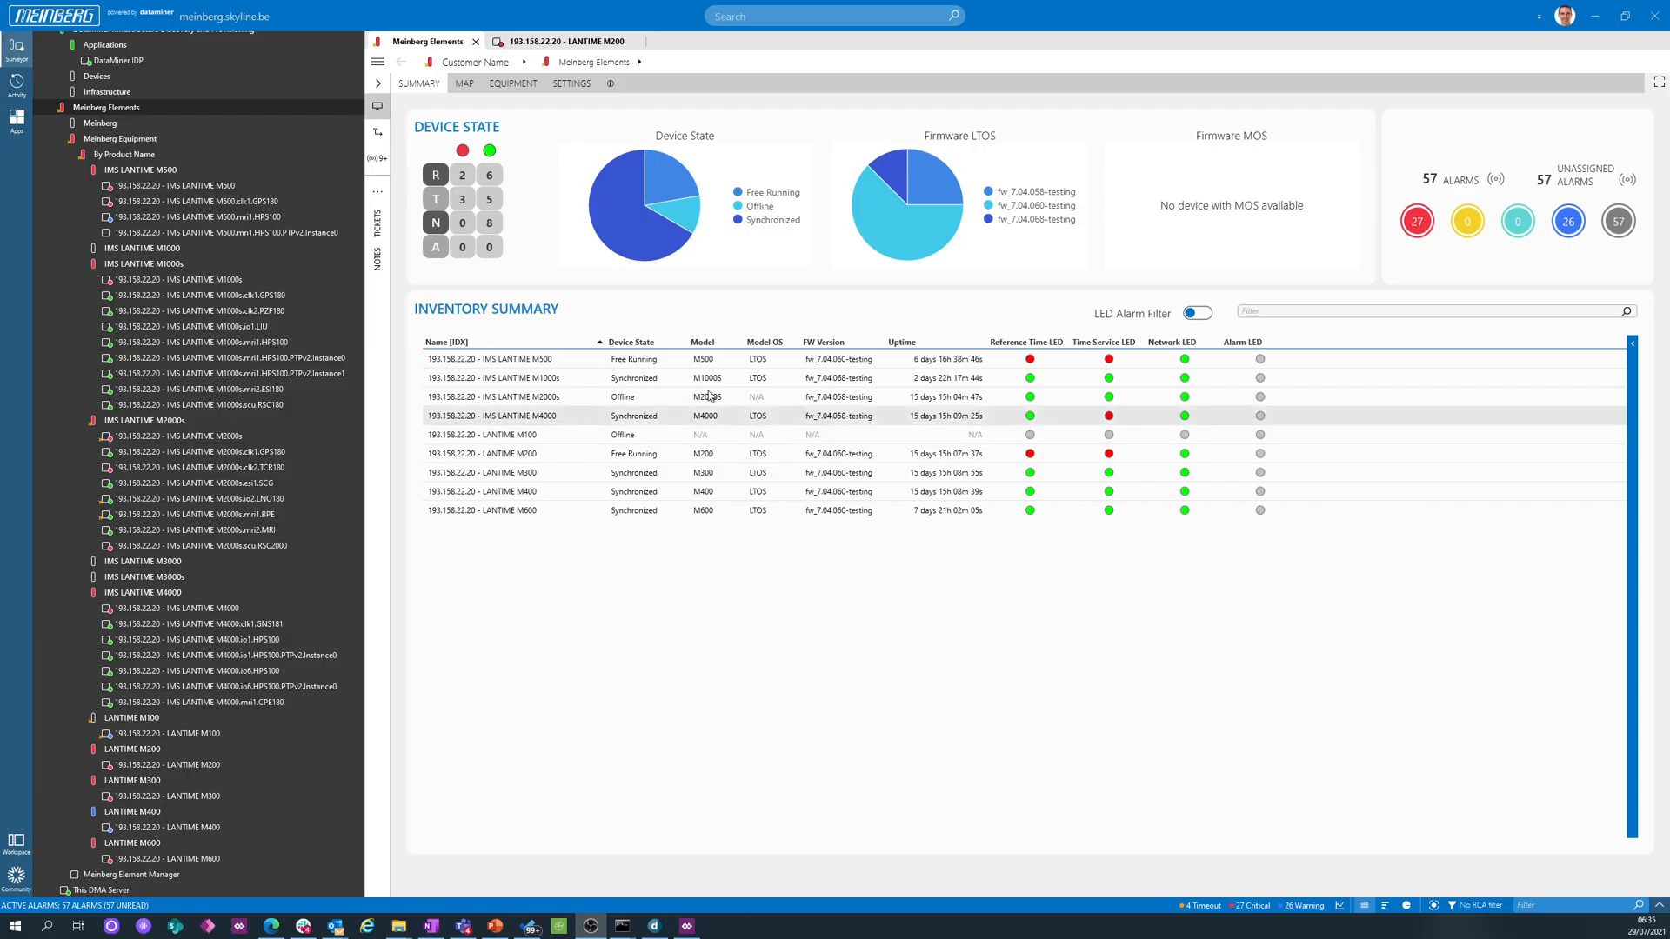
- Take a Running configuration backup of the LANTIME M200 from the equipment configuration overview
click(513, 85)
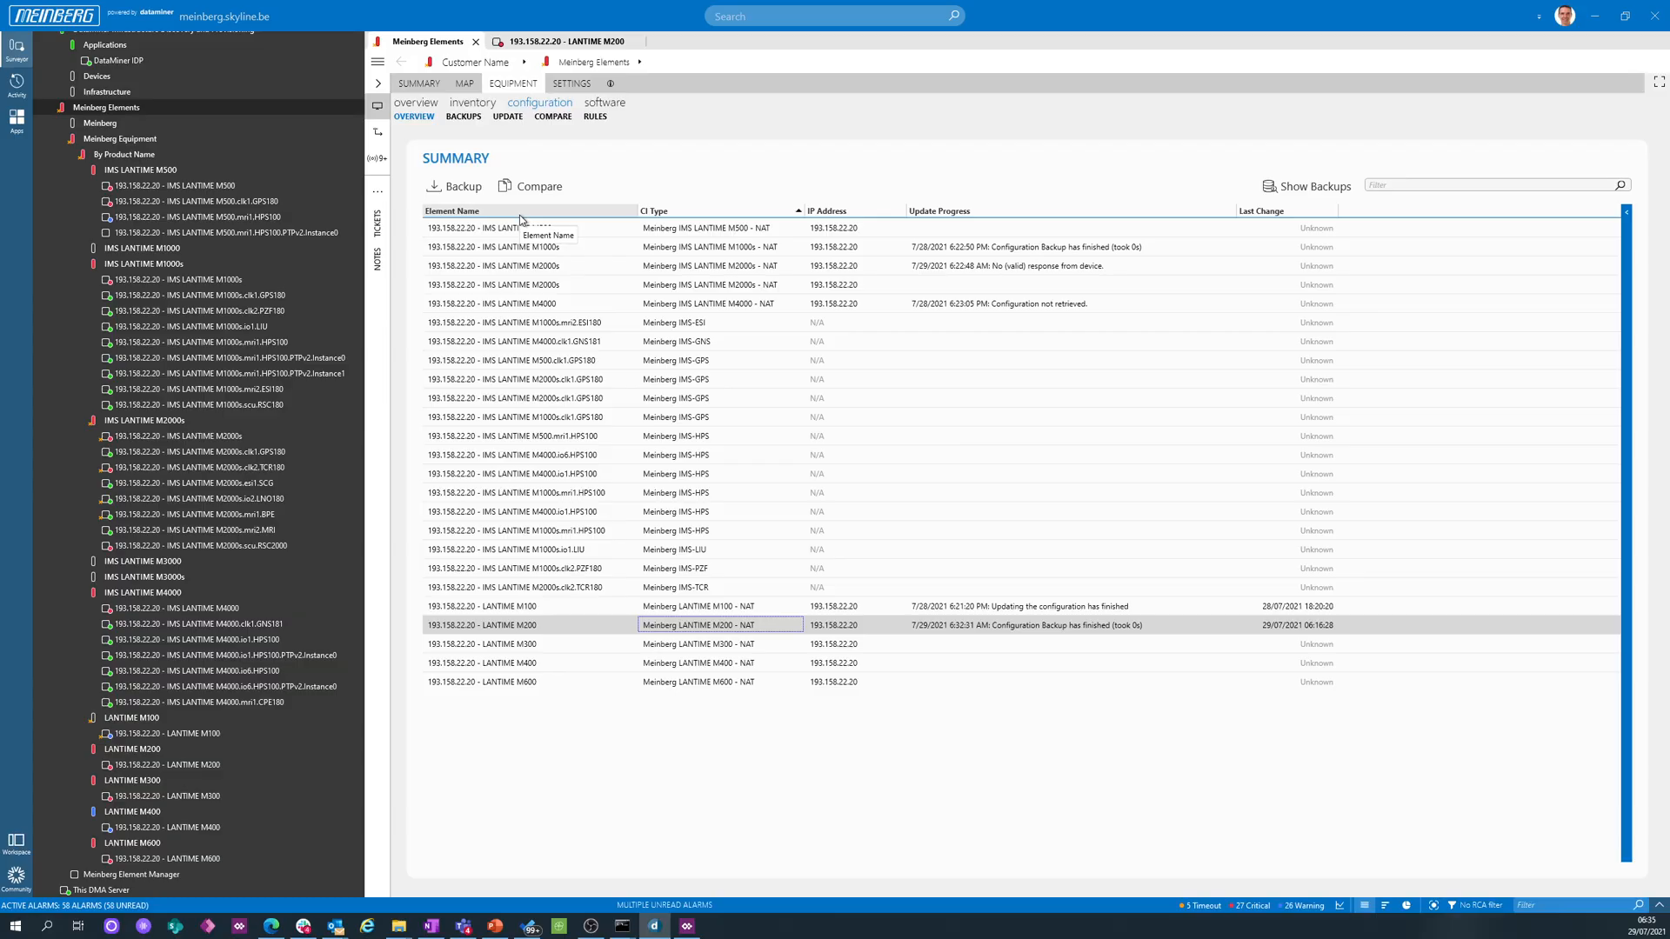
click(520, 609)
click(521, 628)
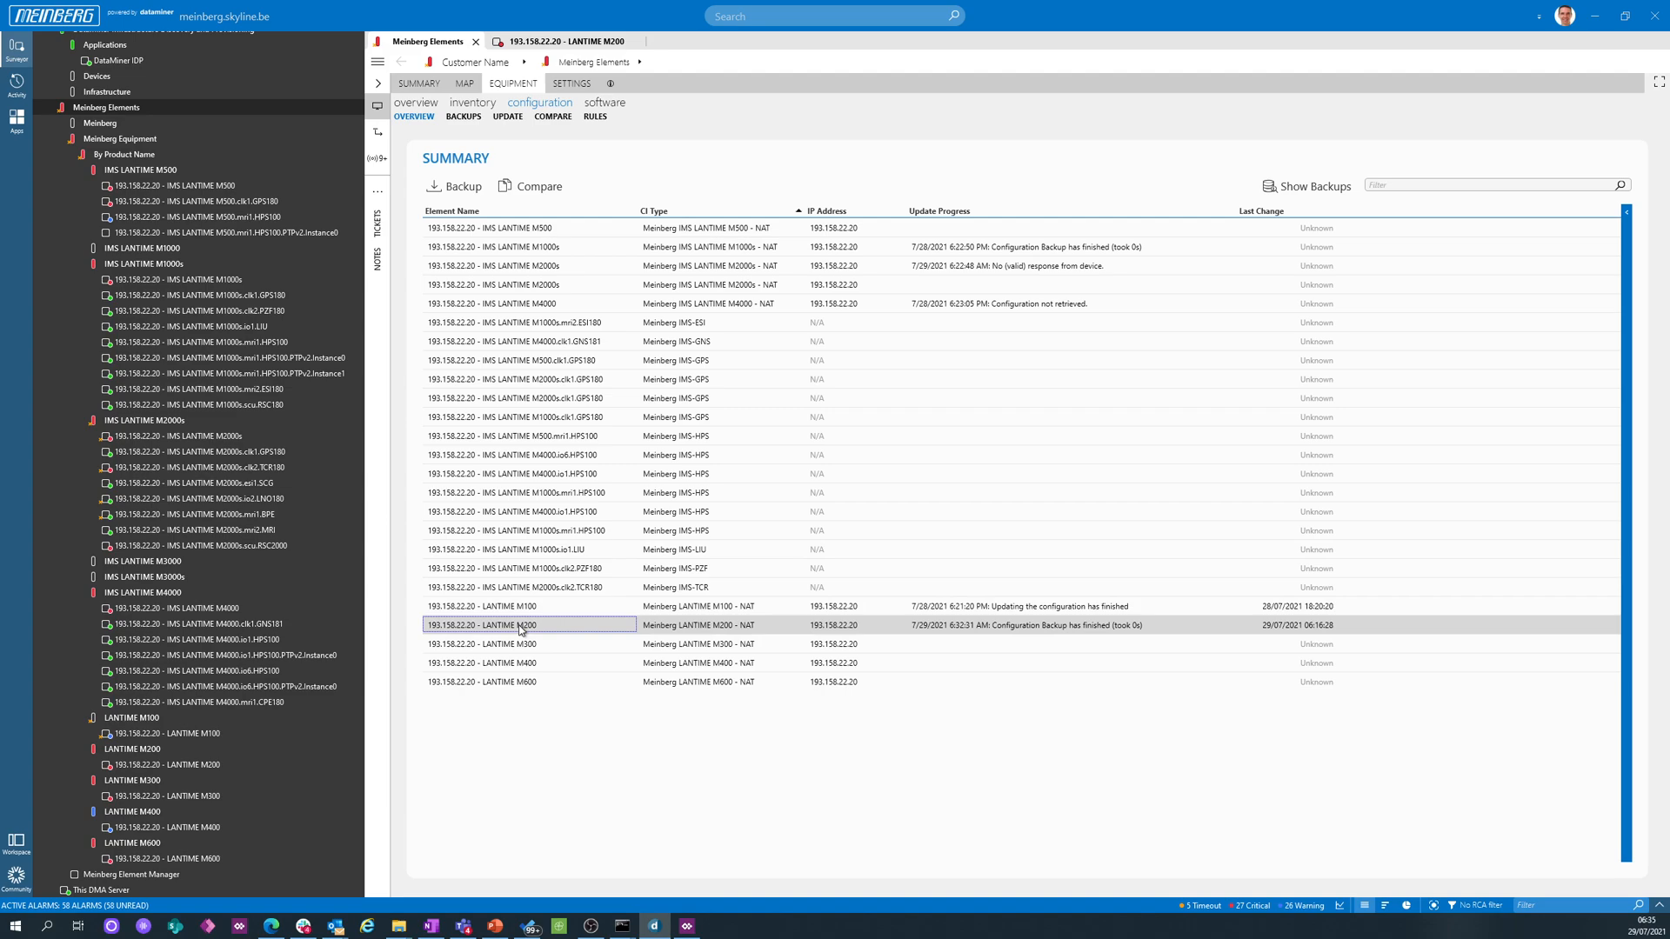
click(454, 188)
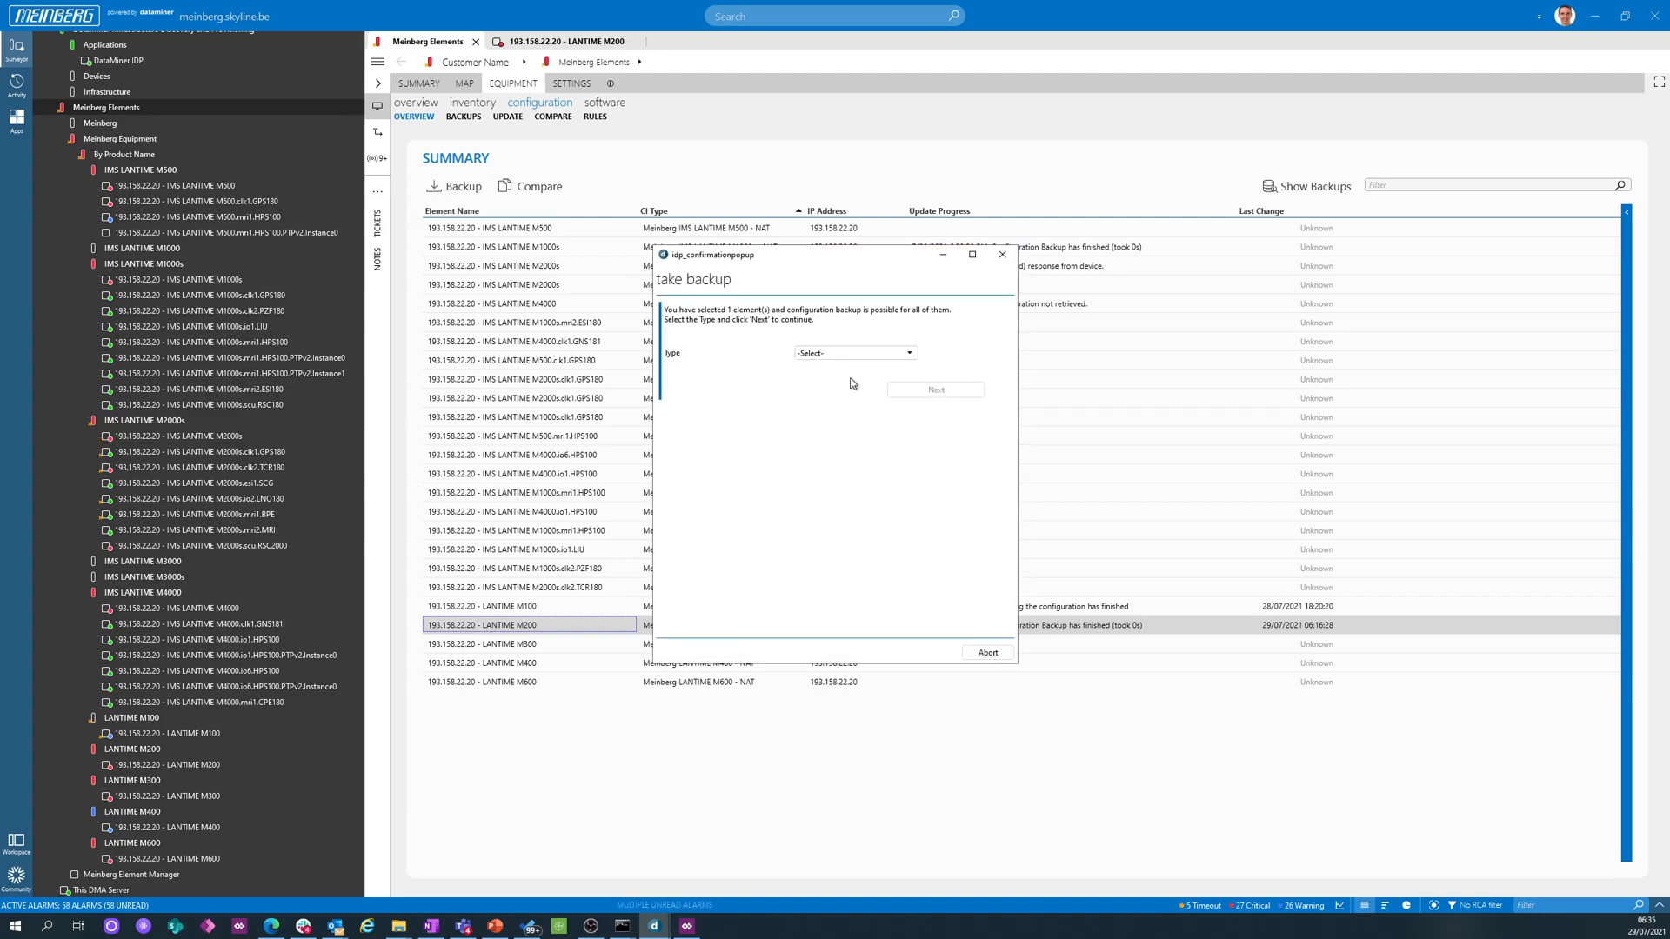
click(848, 353)
click(848, 409)
click(925, 390)
click(931, 343)
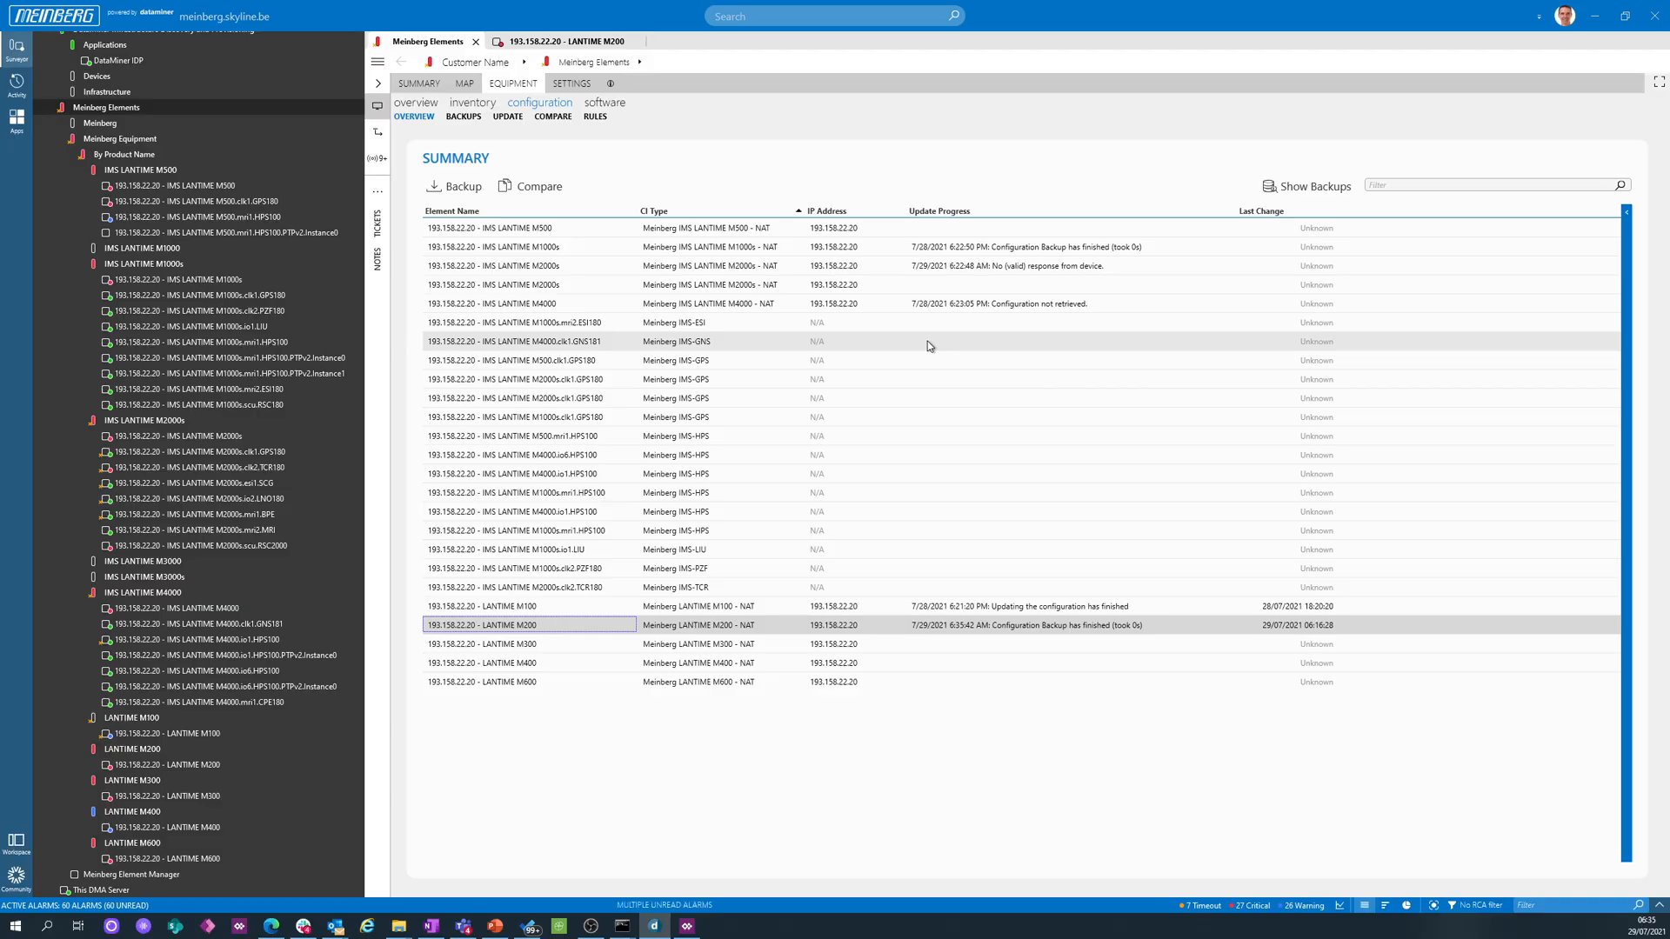
click(464, 187)
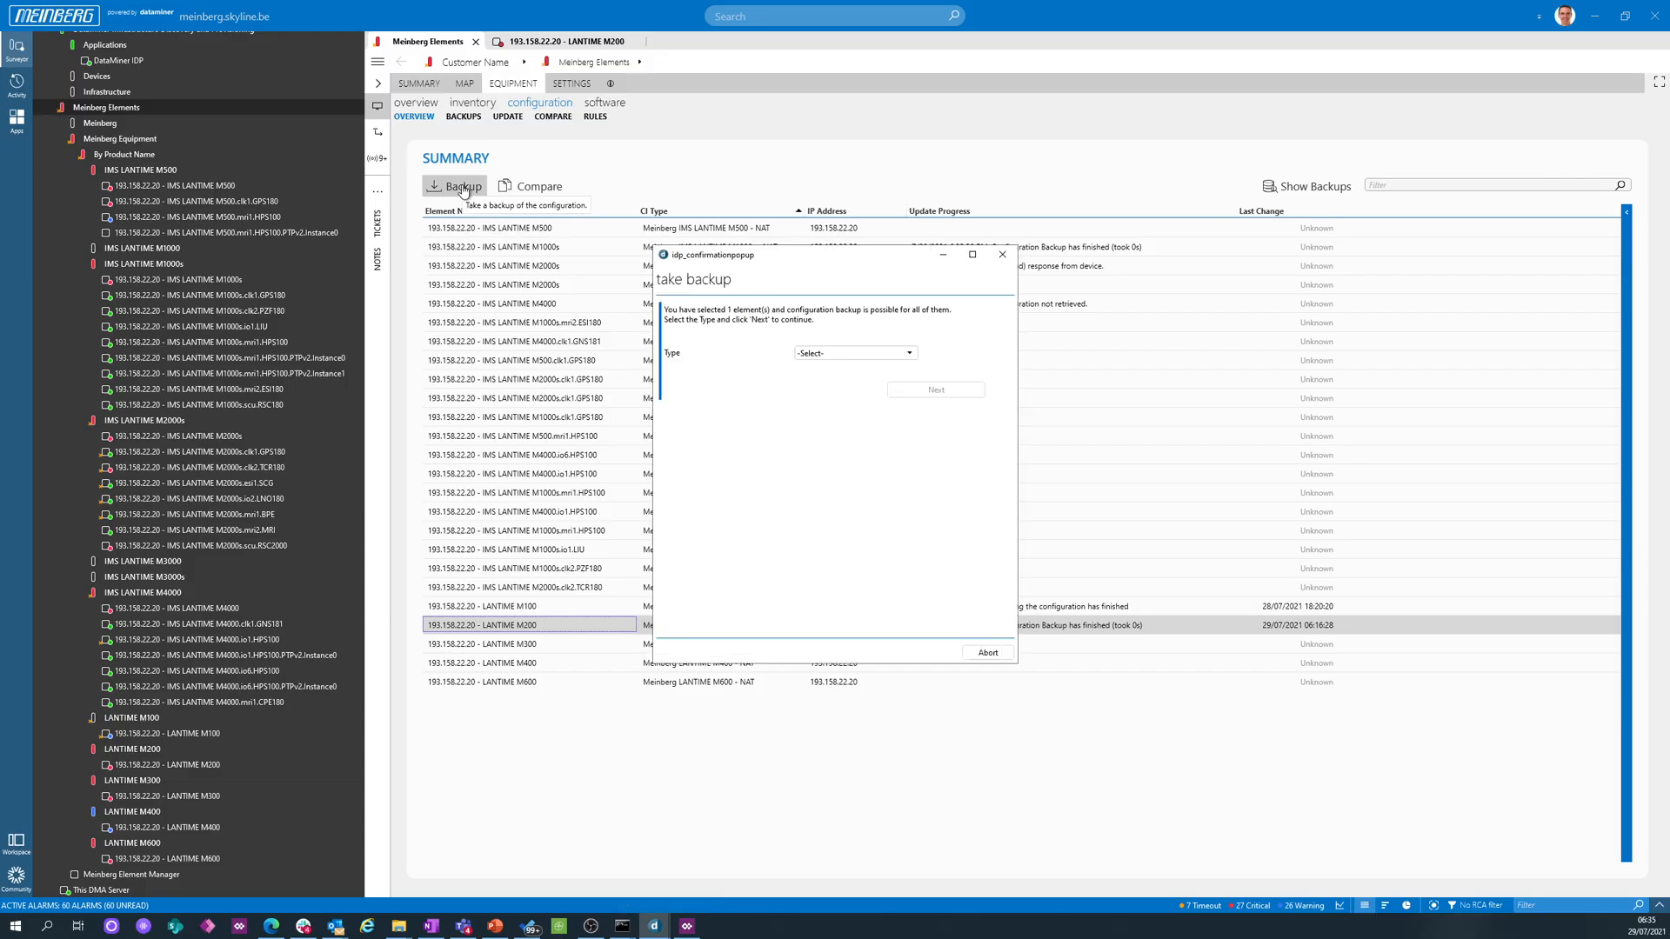
click(809, 354)
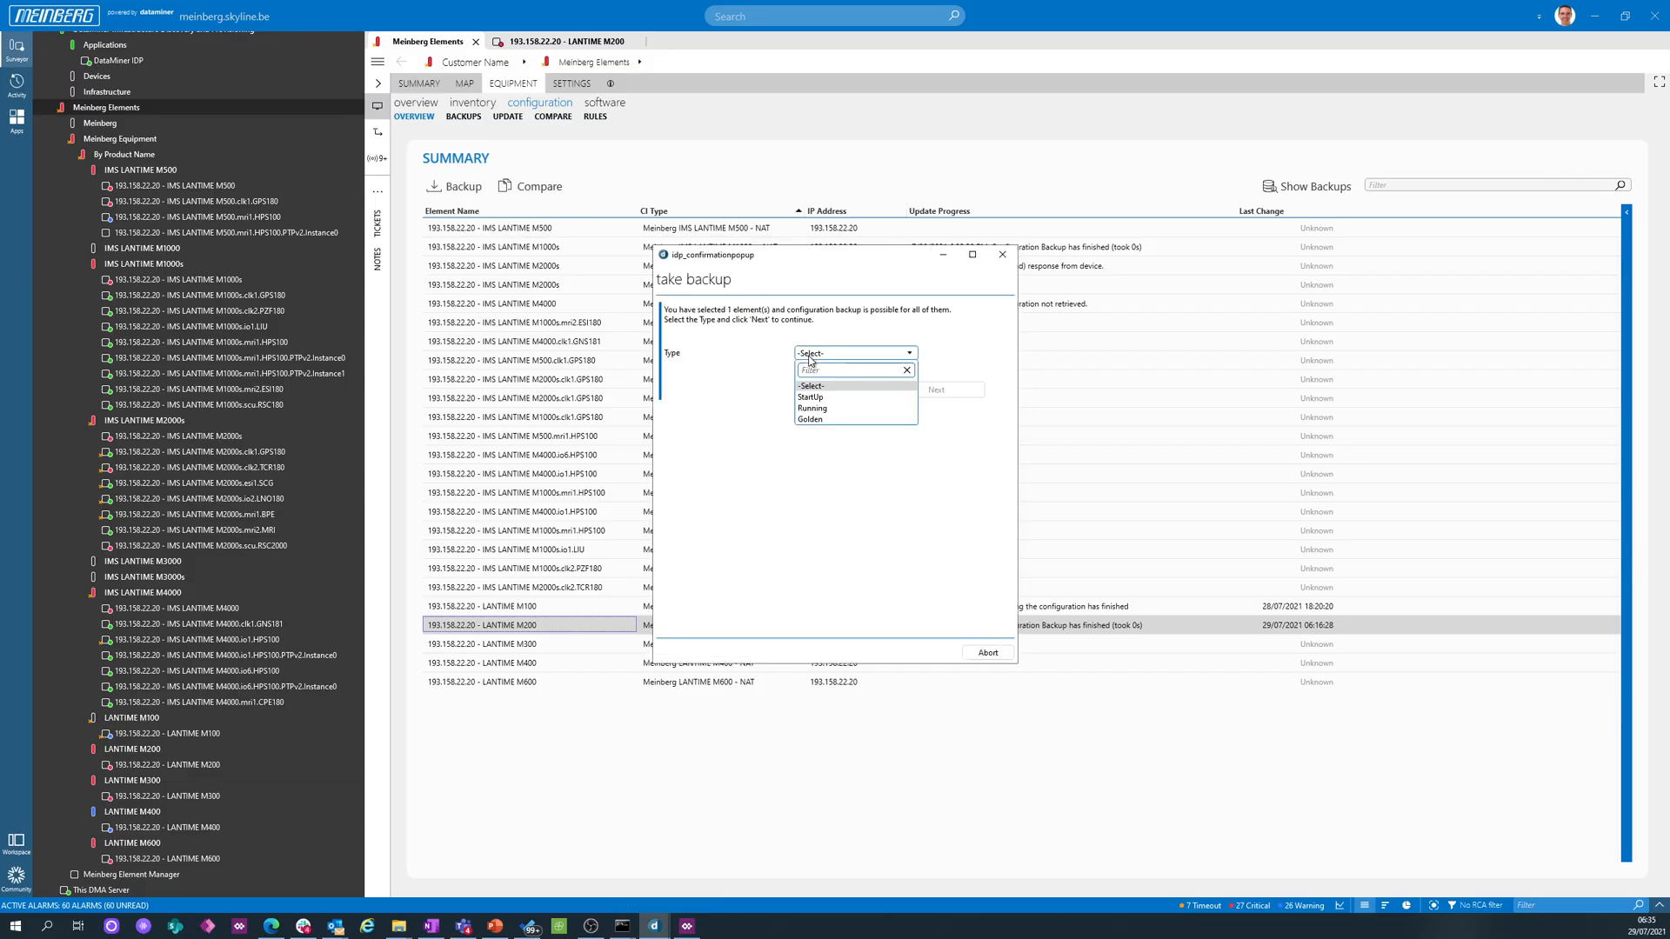
click(810, 419)
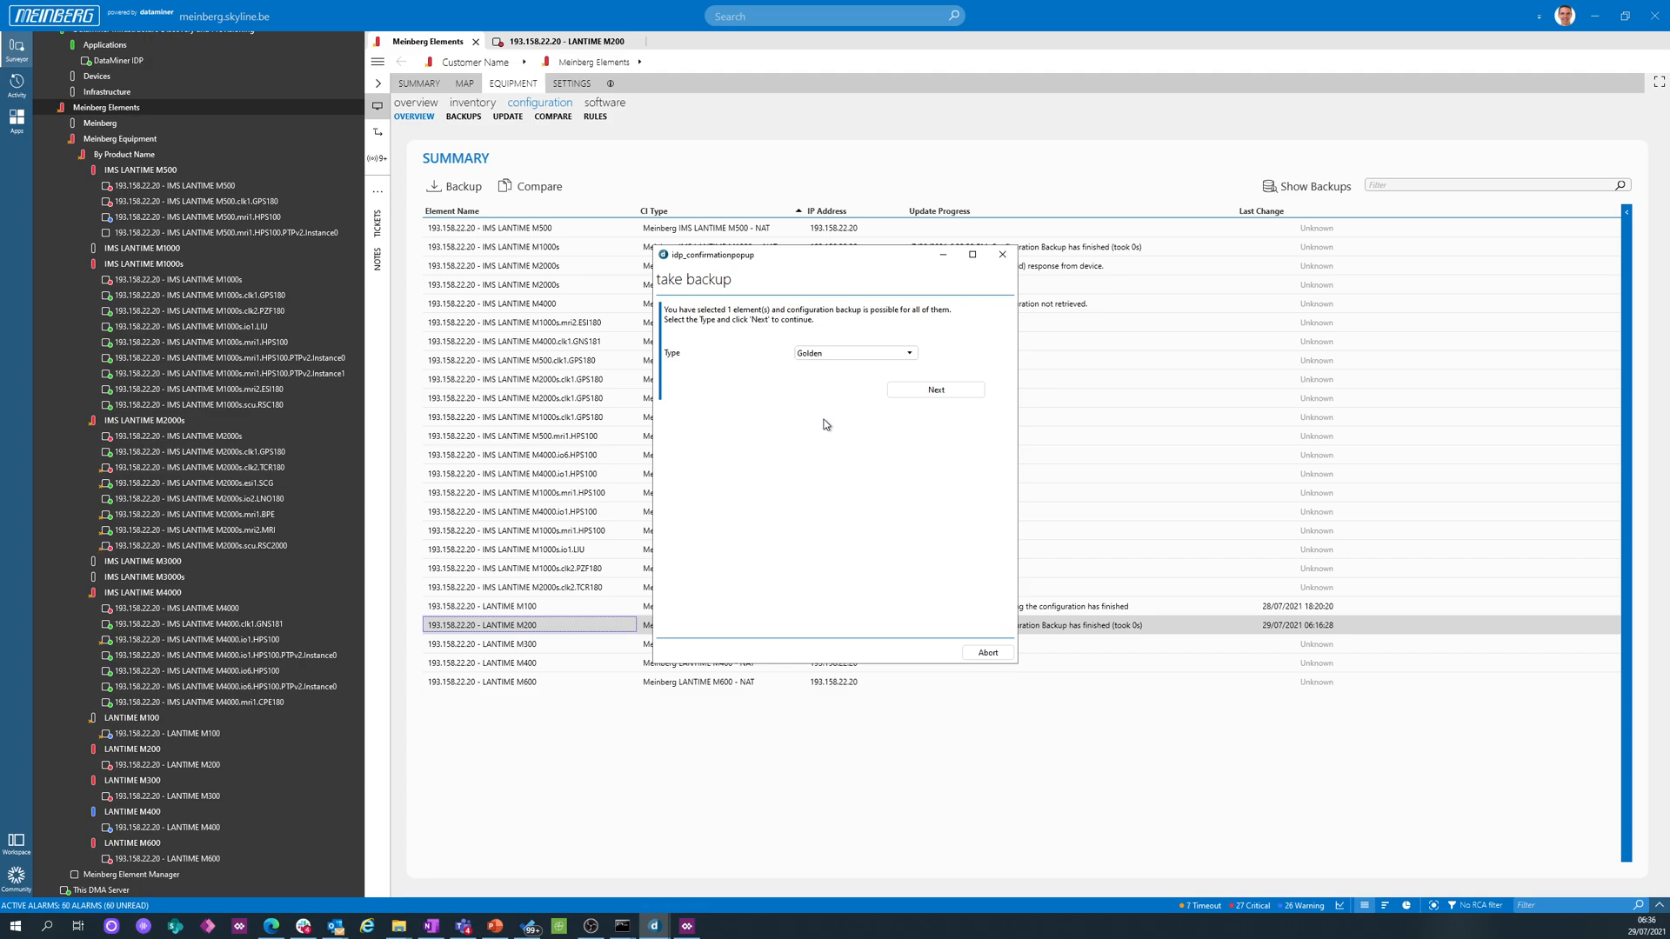
click(1002, 253)
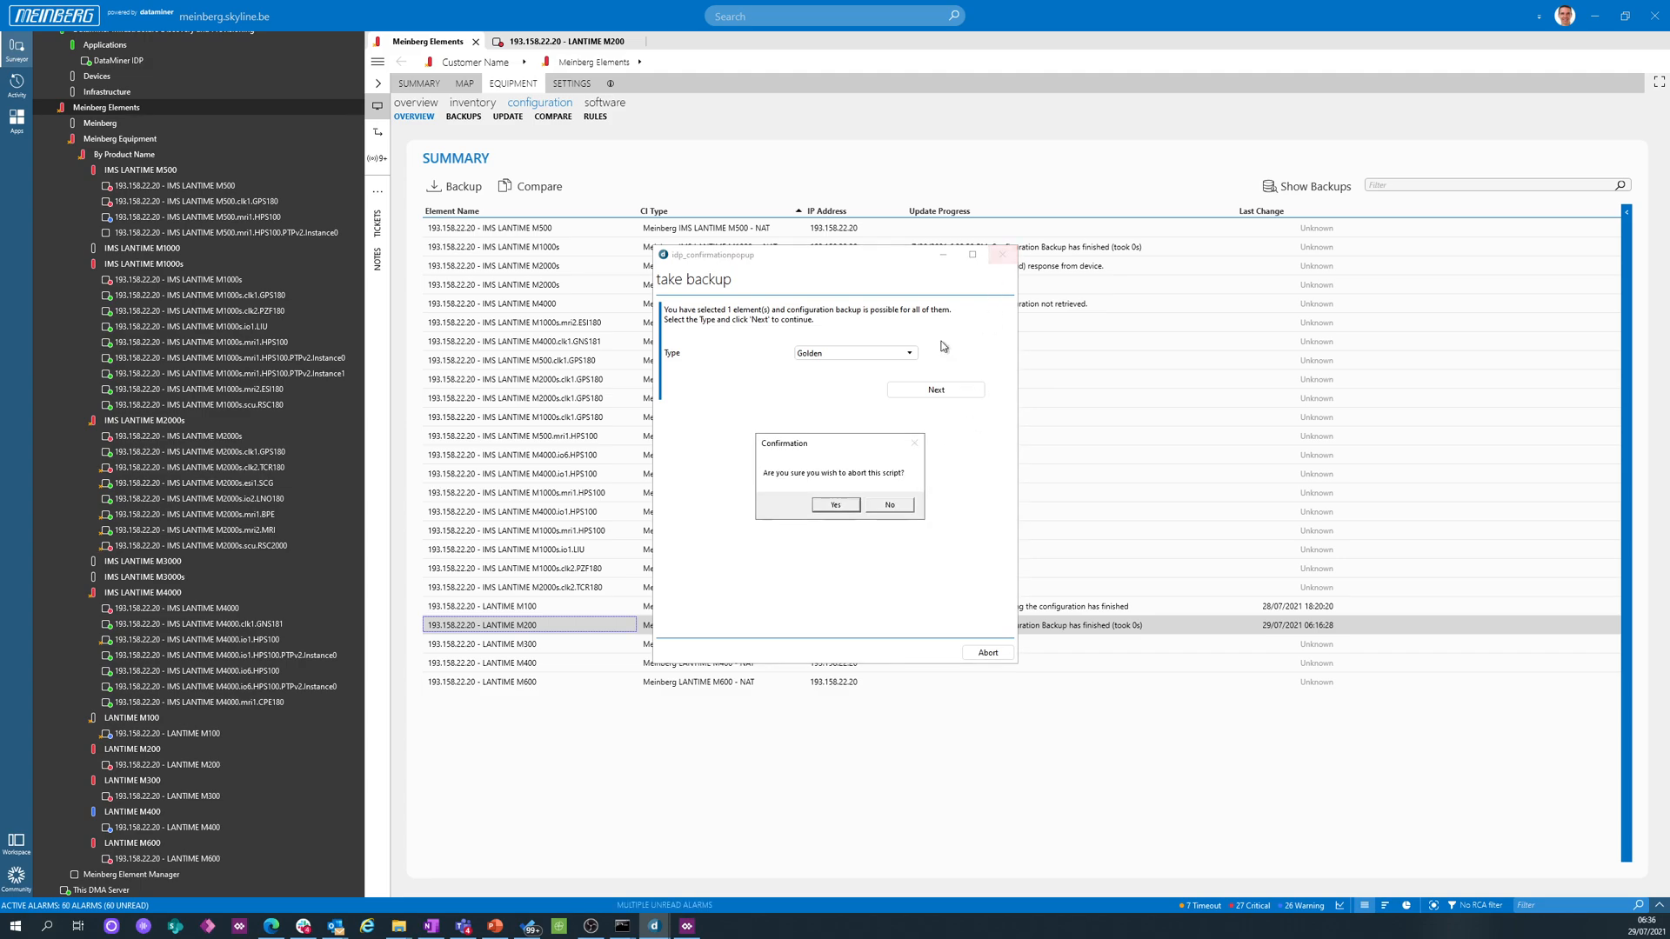
click(836, 505)
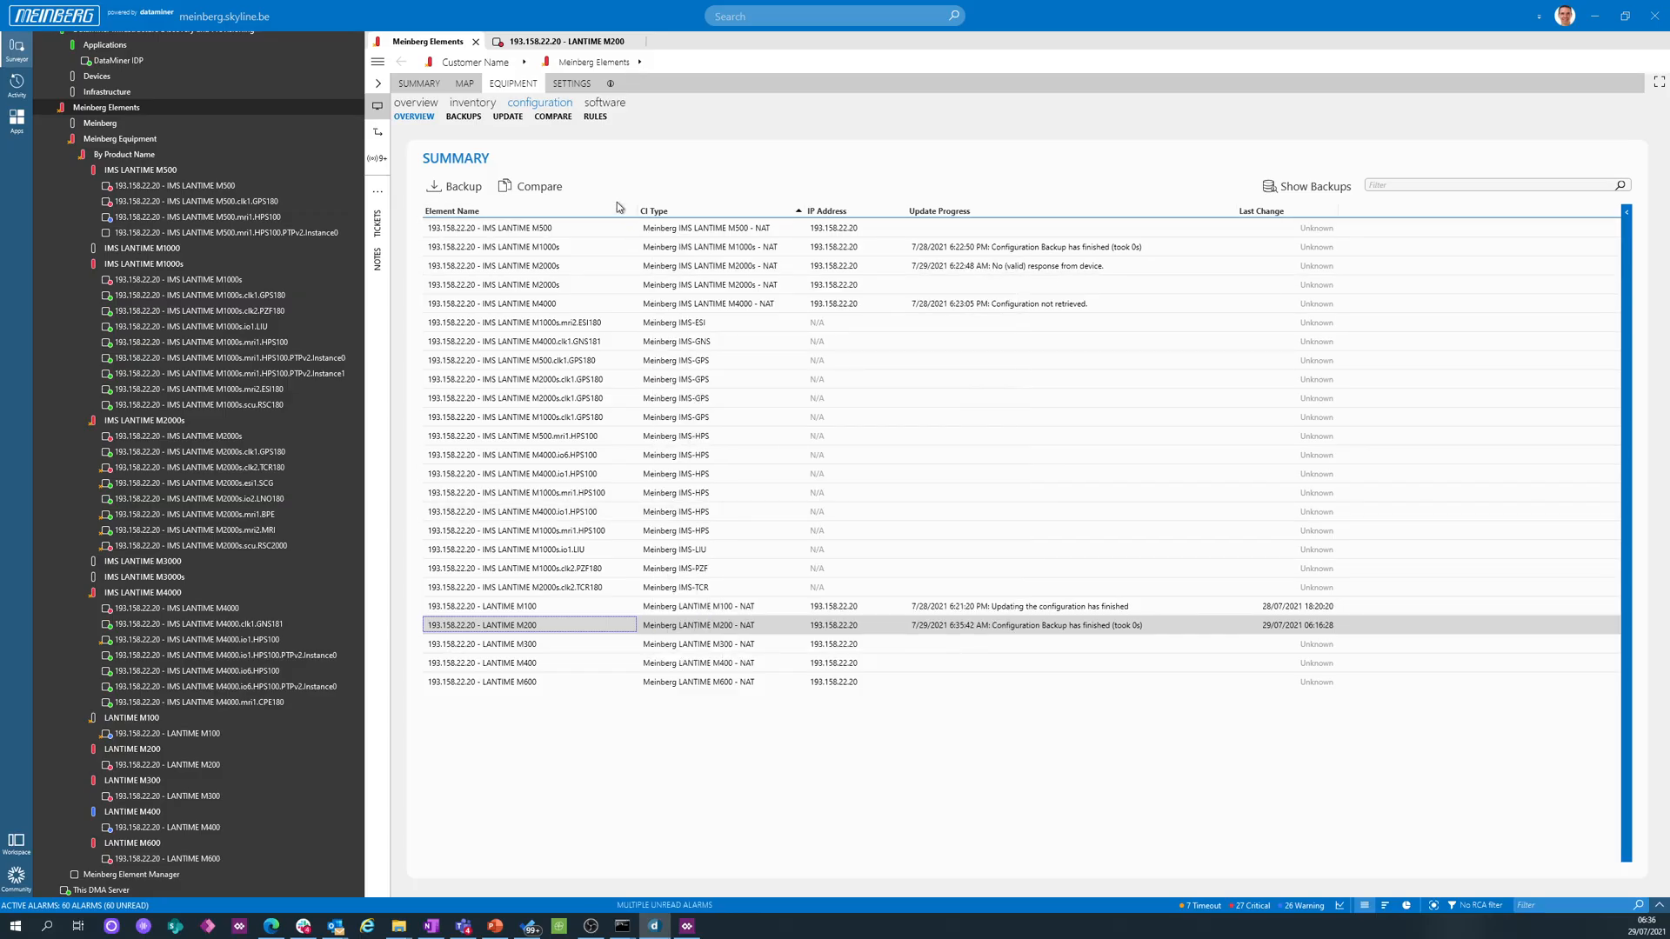
- Review the 'Golden' configuration rules and return to the configuration overview
click(595, 117)
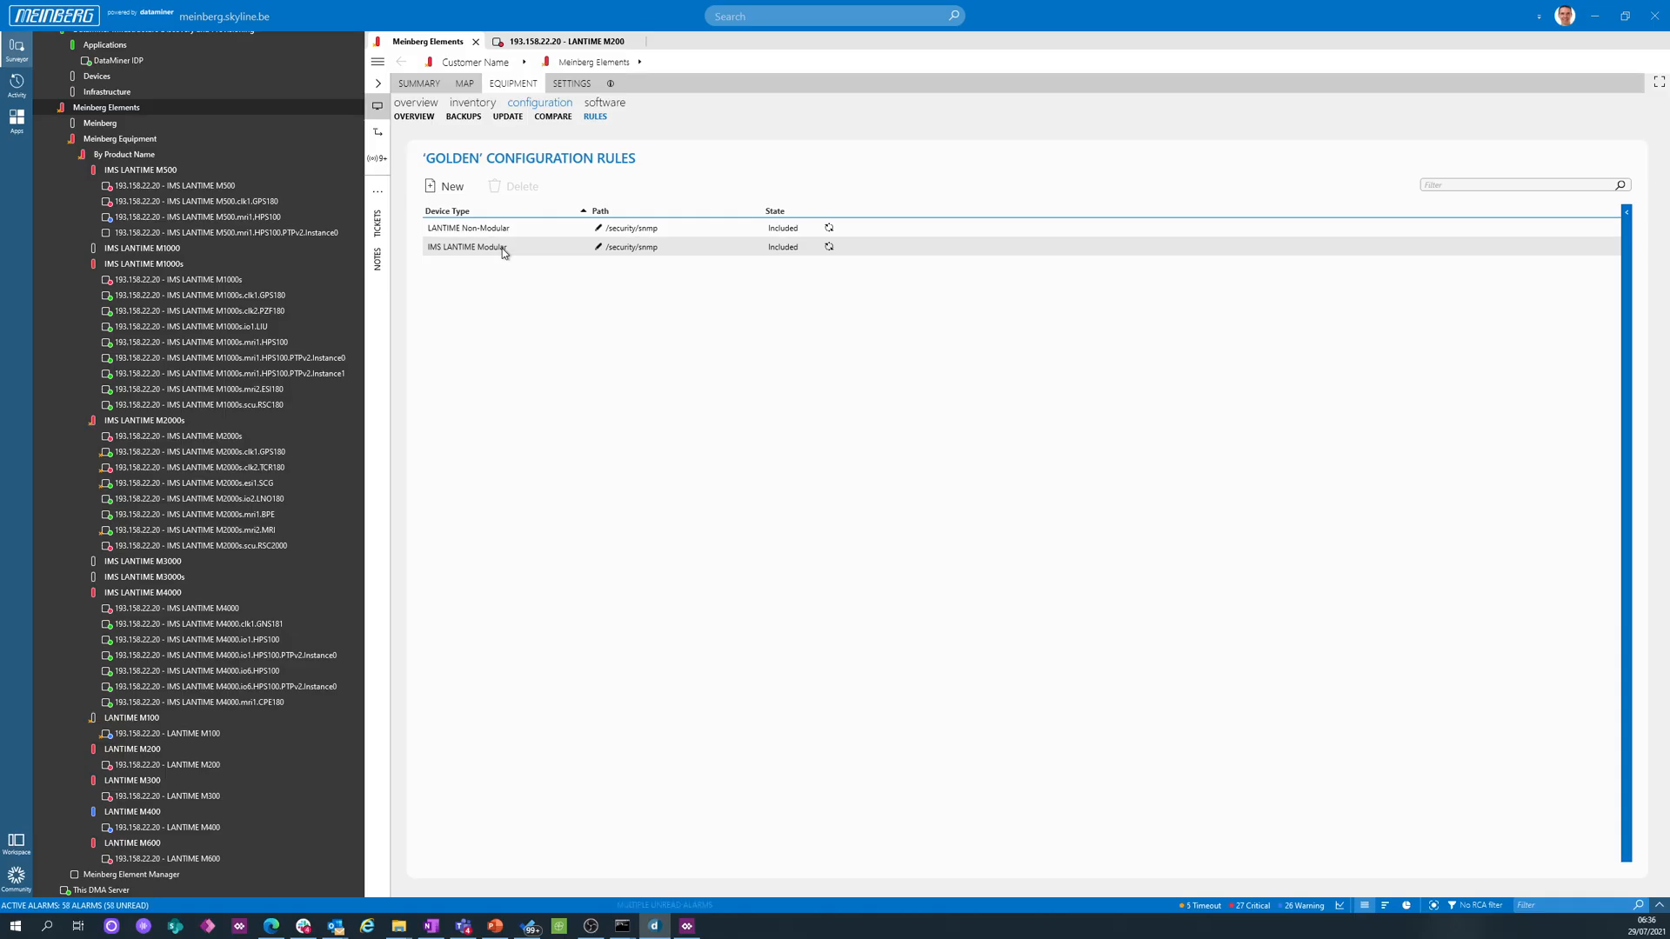
click(415, 118)
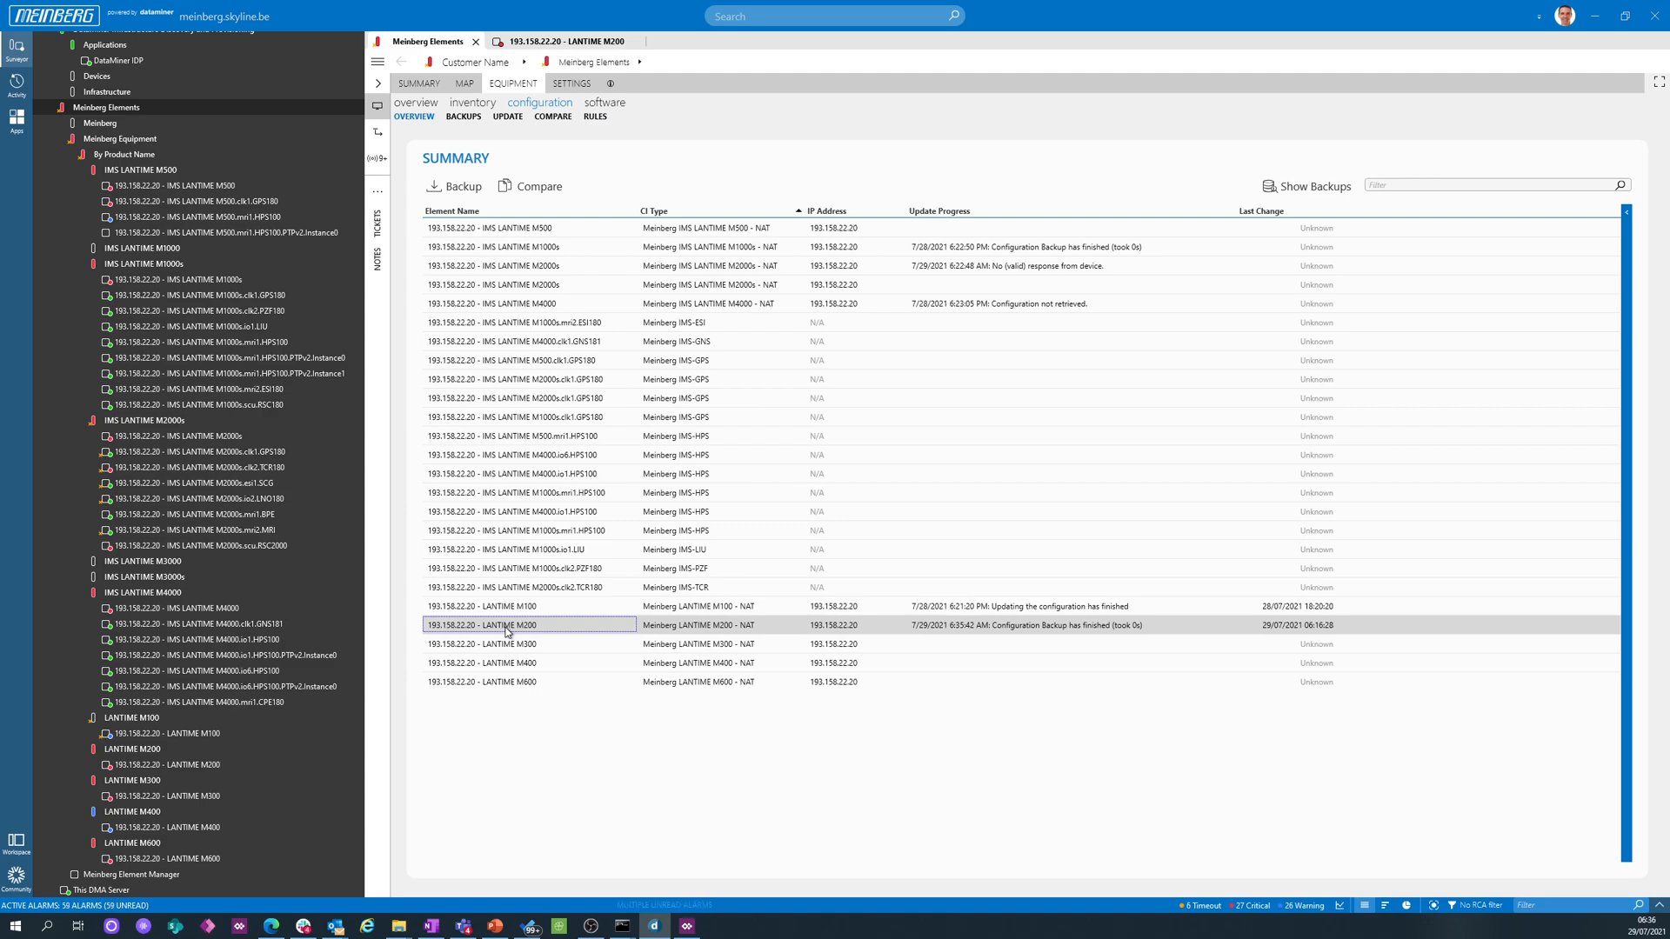
- List the LANTIME M200's backups and view the file content of the Running backup from 29/07/2021 06:35
click(1289, 188)
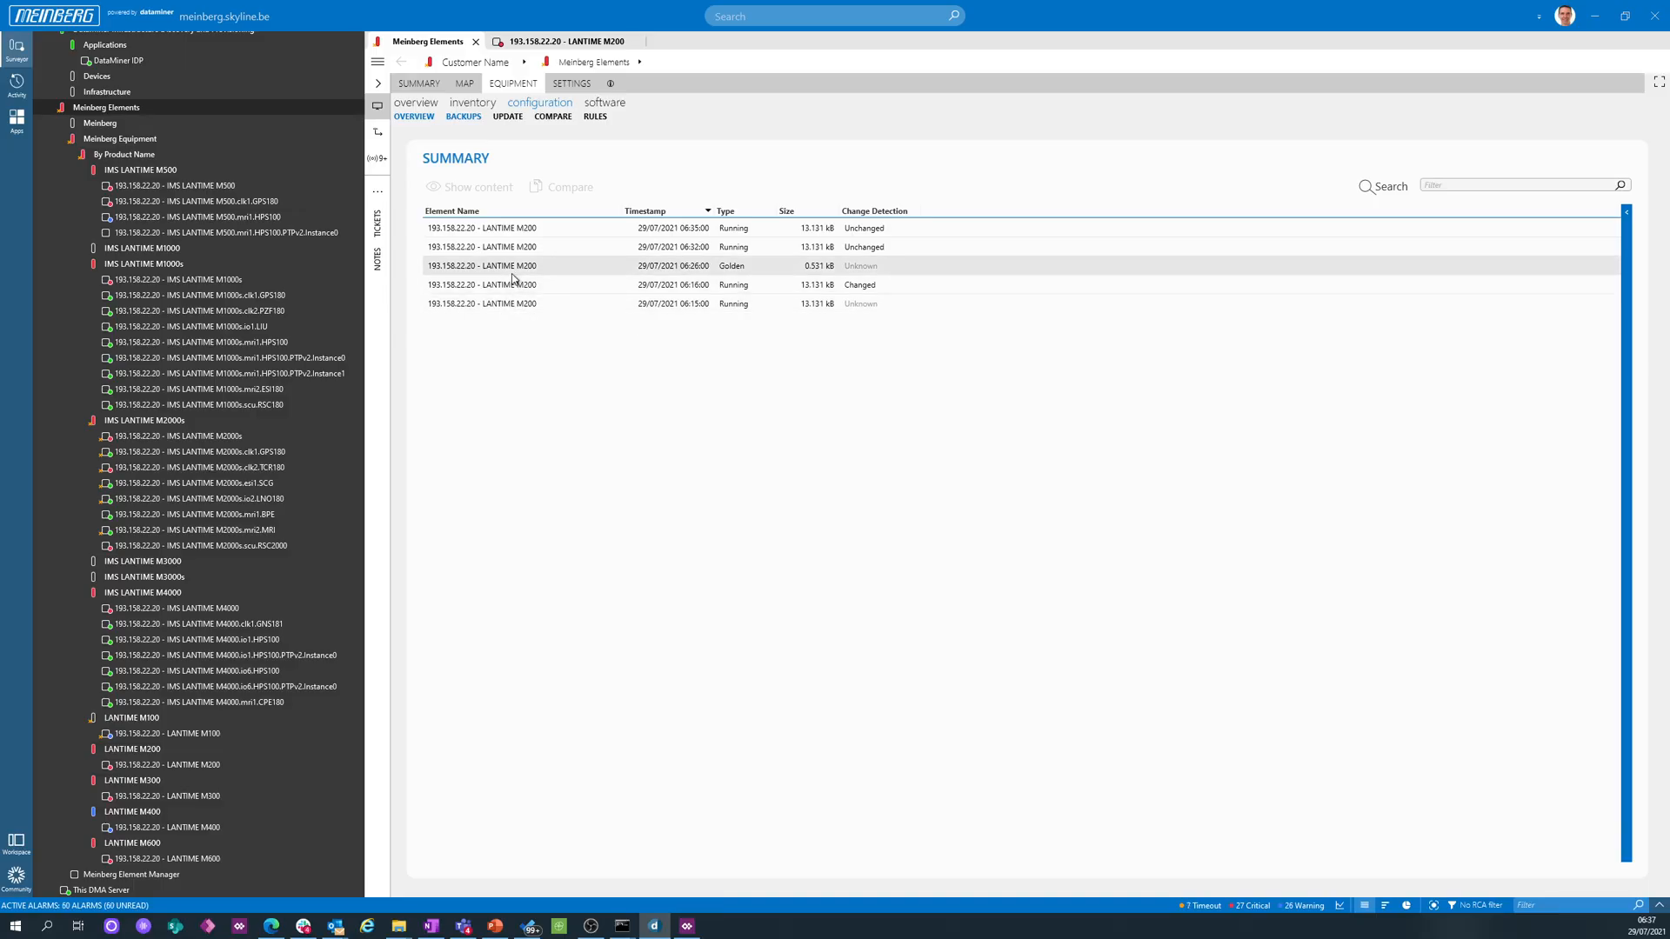
click(520, 230)
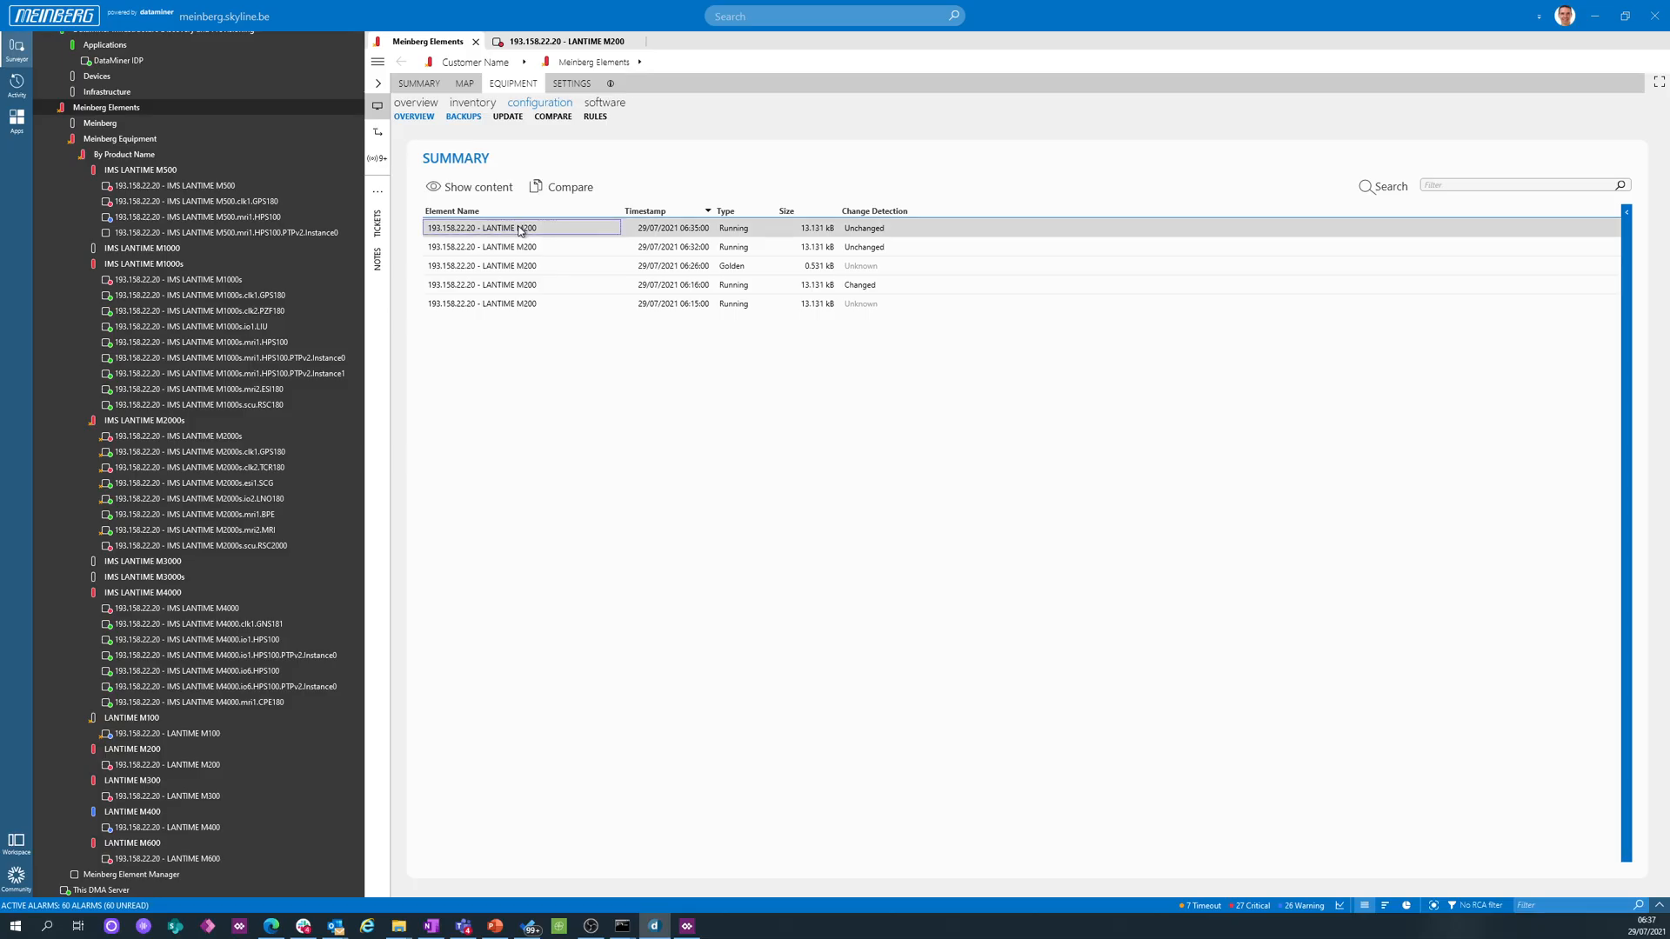
click(501, 197)
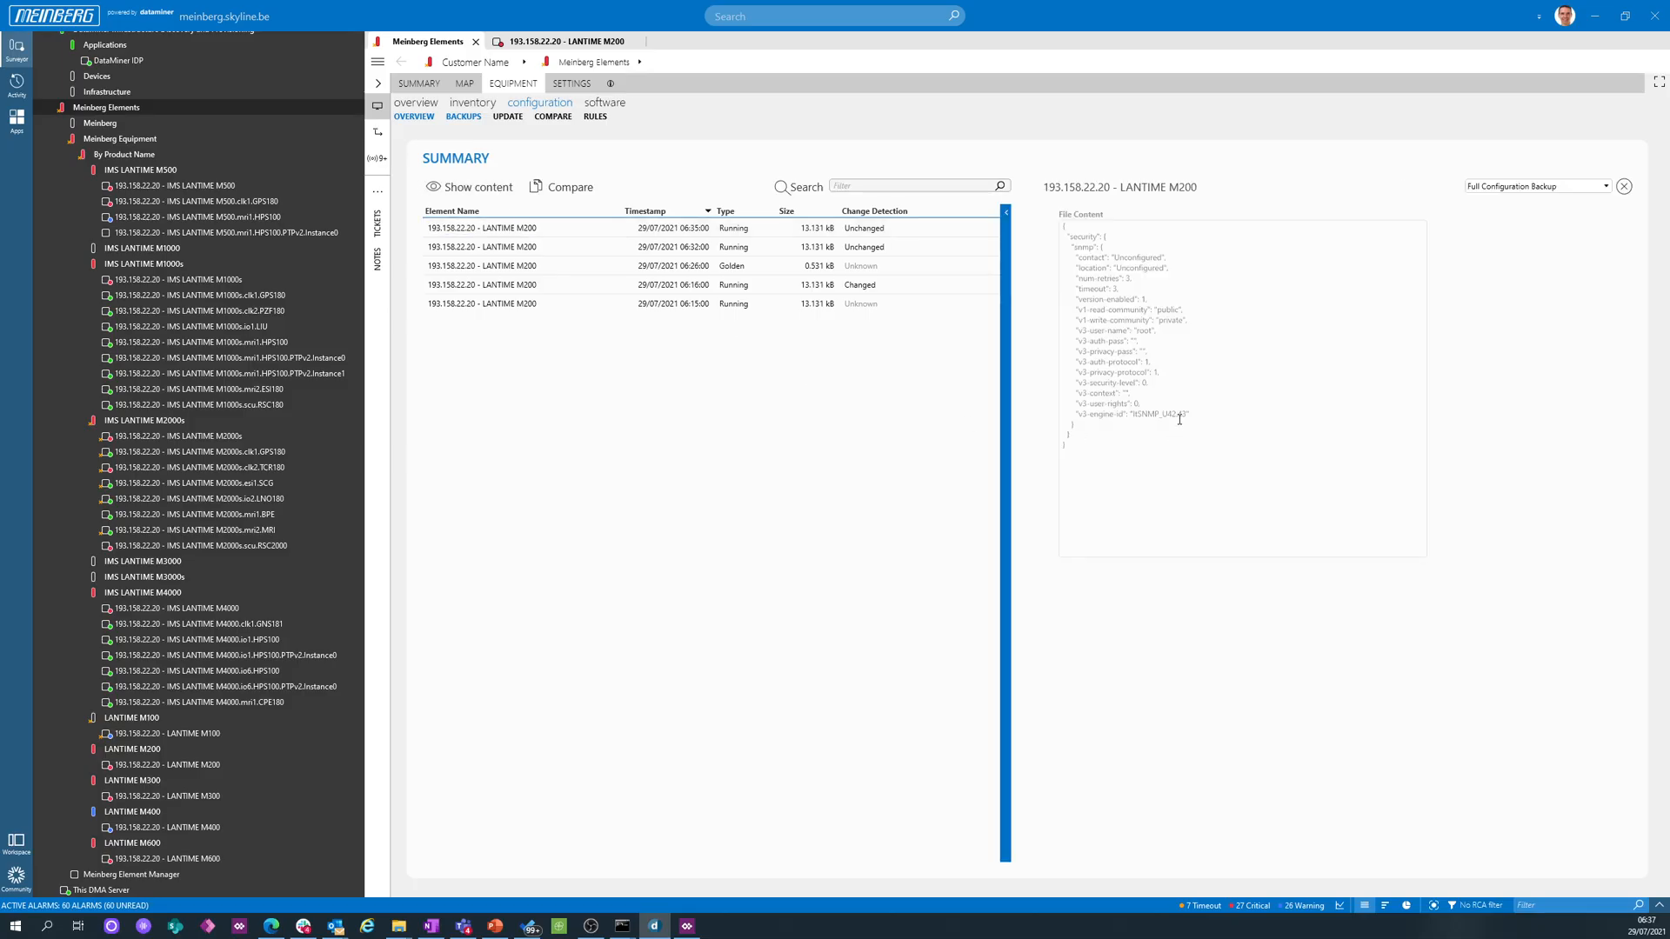
mouse_move(1424, 241)
mouse_down()
mouse_move(1419, 558)
mouse_move(1424, 228)
mouse_up()
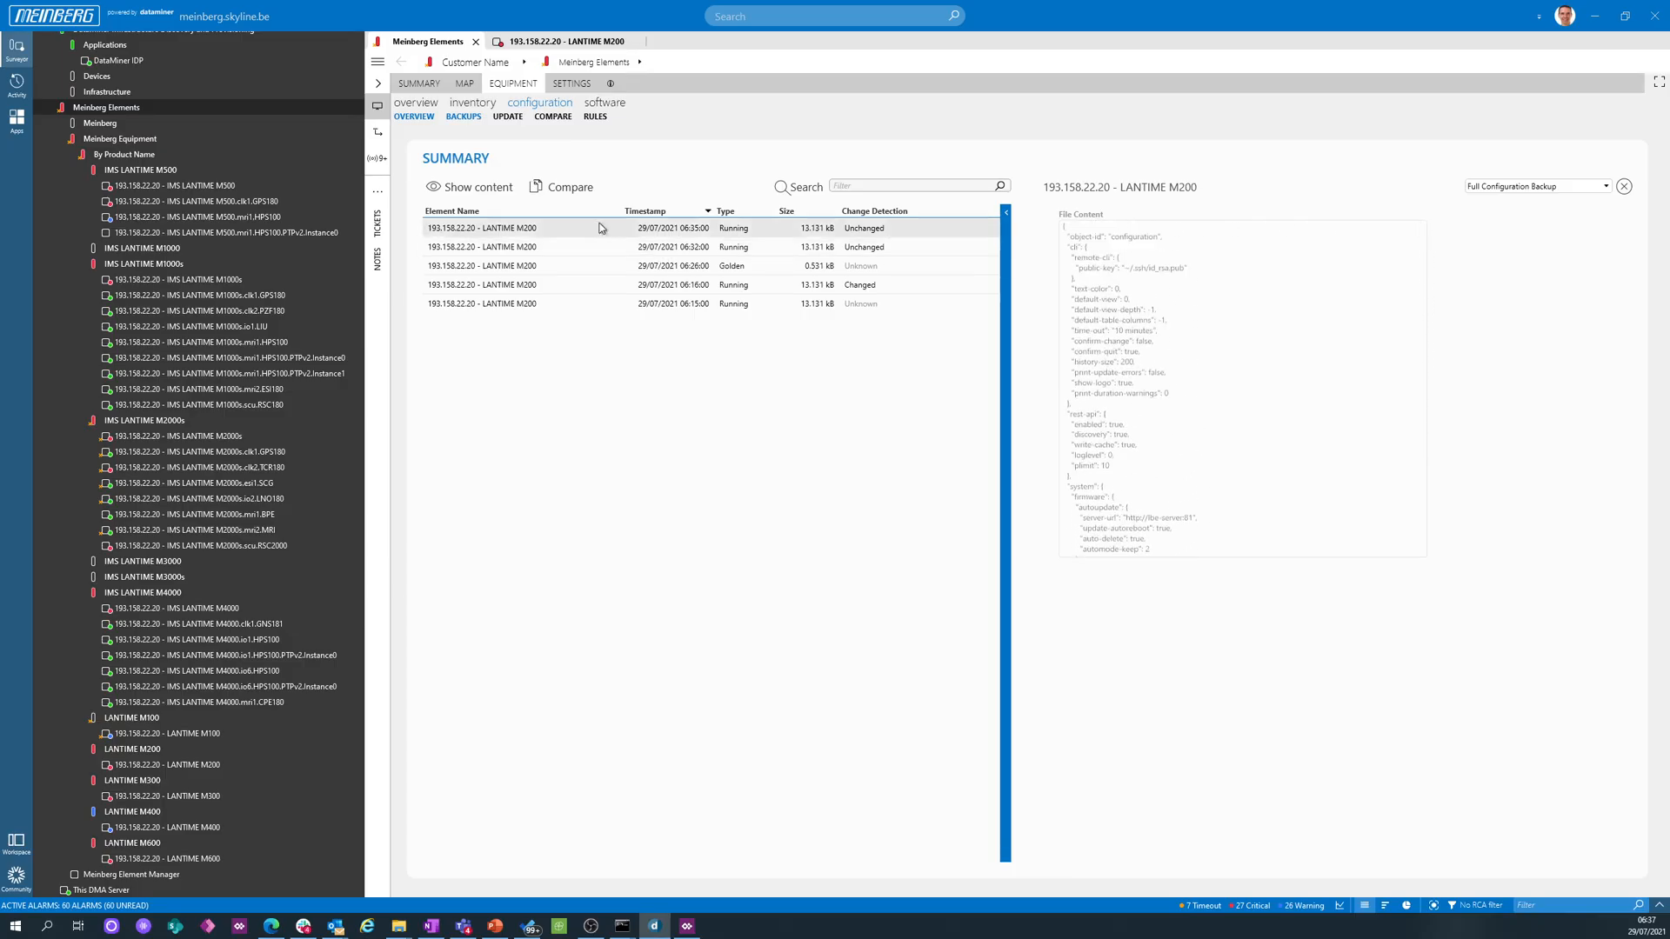
- Compare the LANTIME M200's 06:35 Running backup as left config with its 06:15 Running backup as right config, closing the comparison when done
click(557, 187)
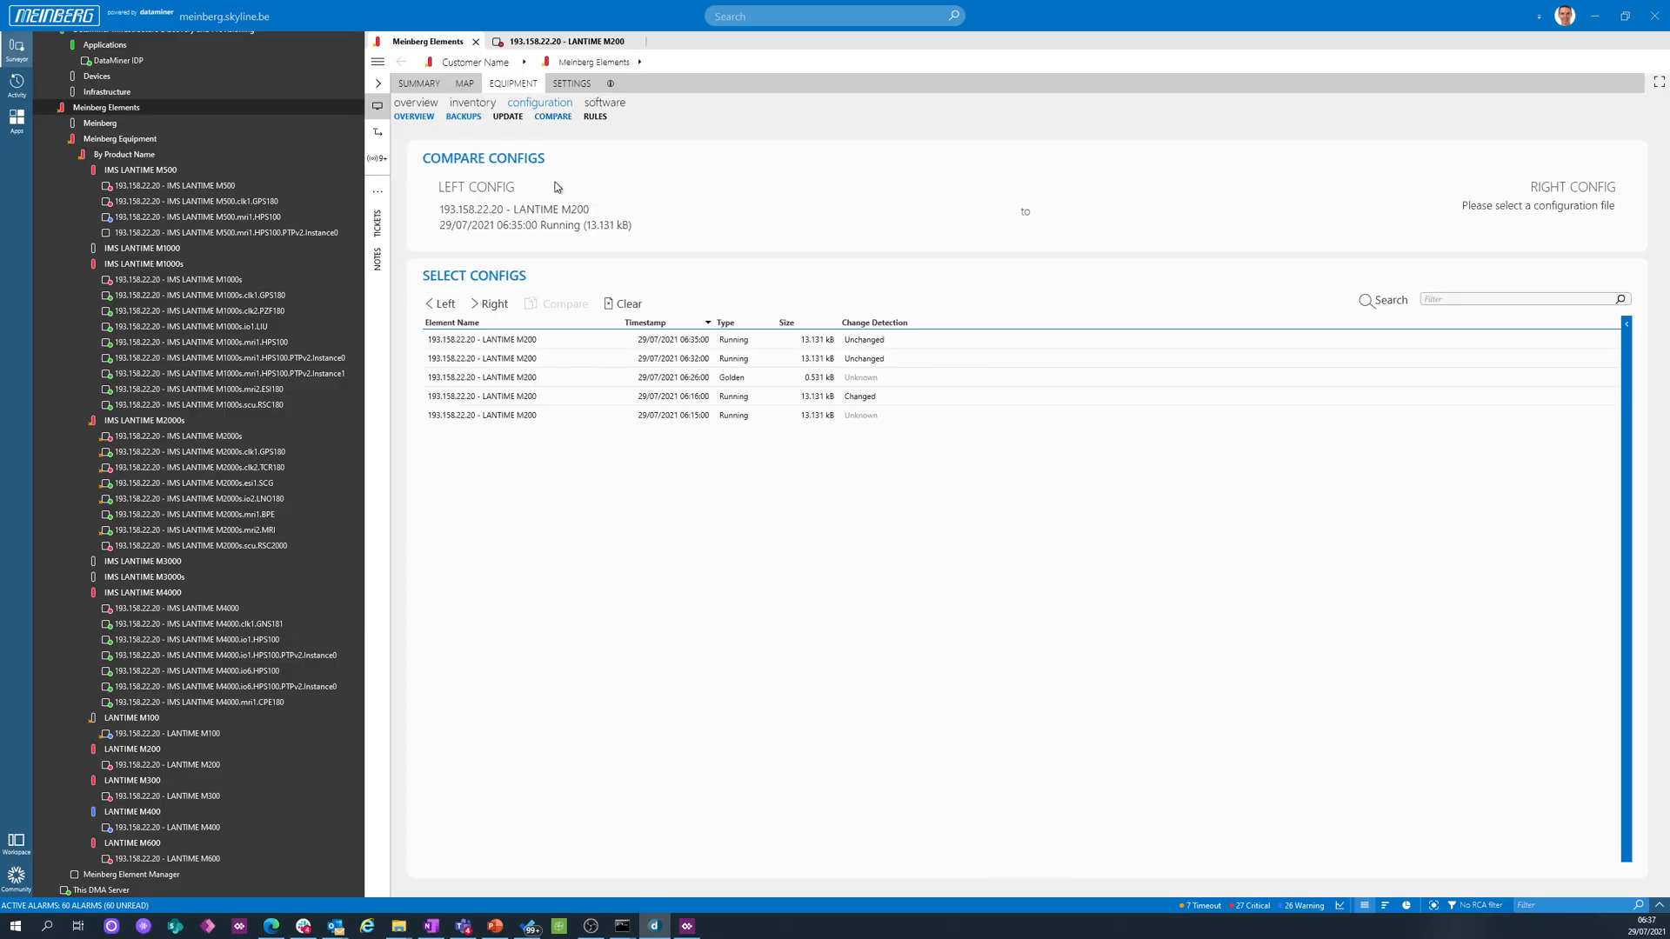
click(453, 339)
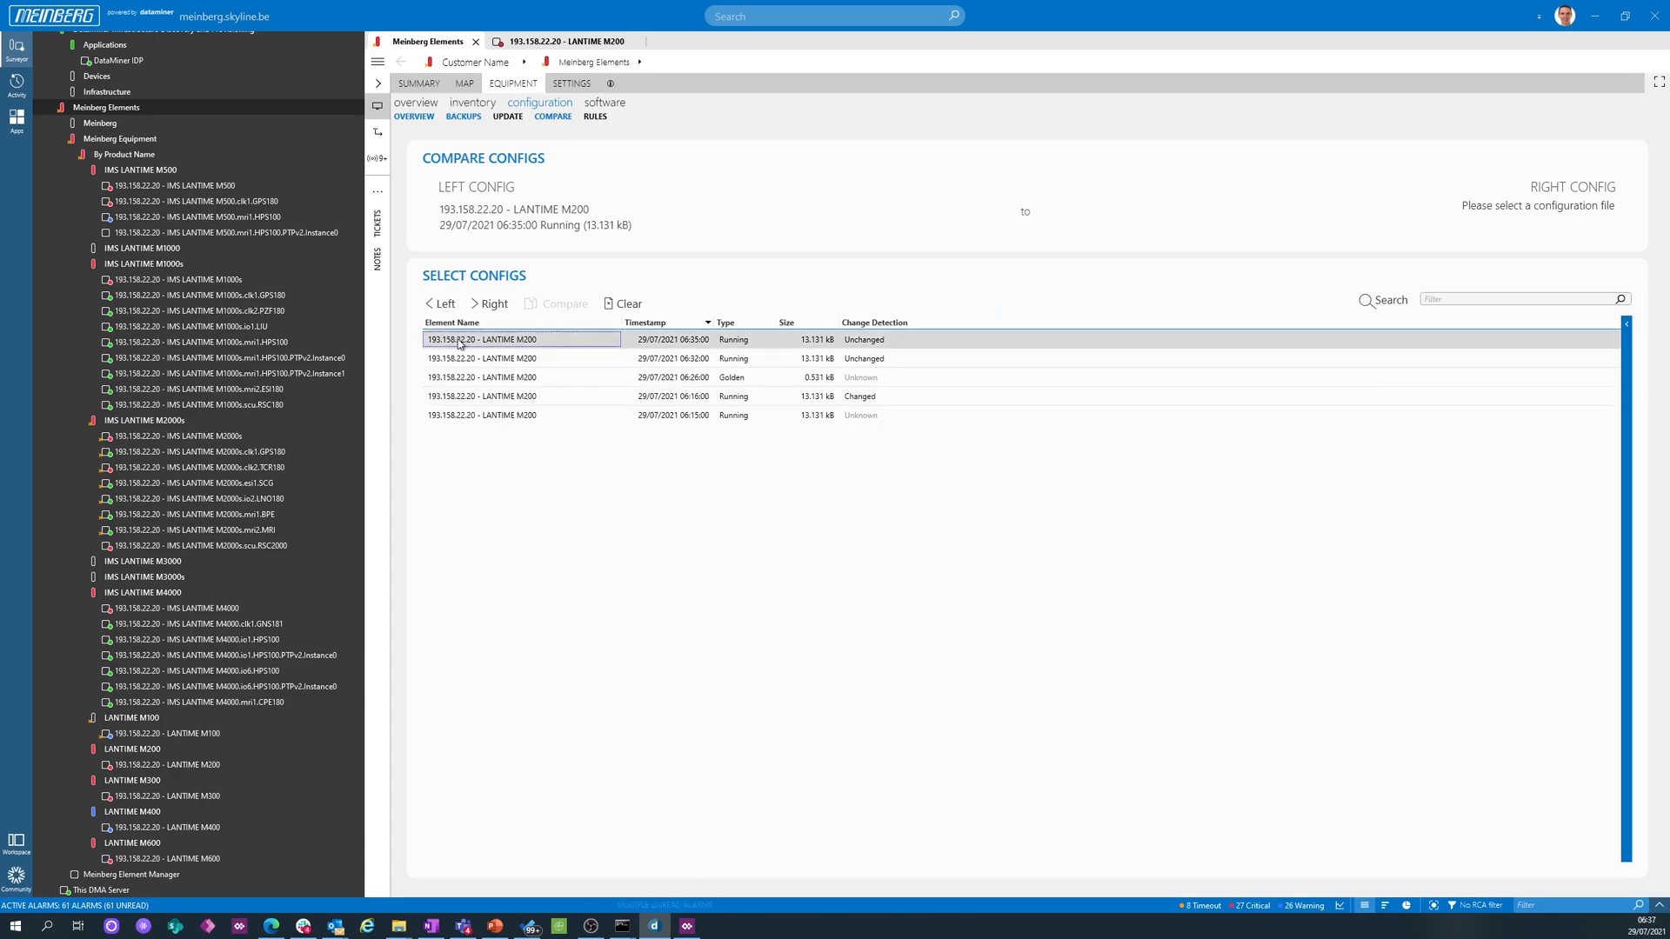
click(467, 419)
click(492, 304)
click(564, 306)
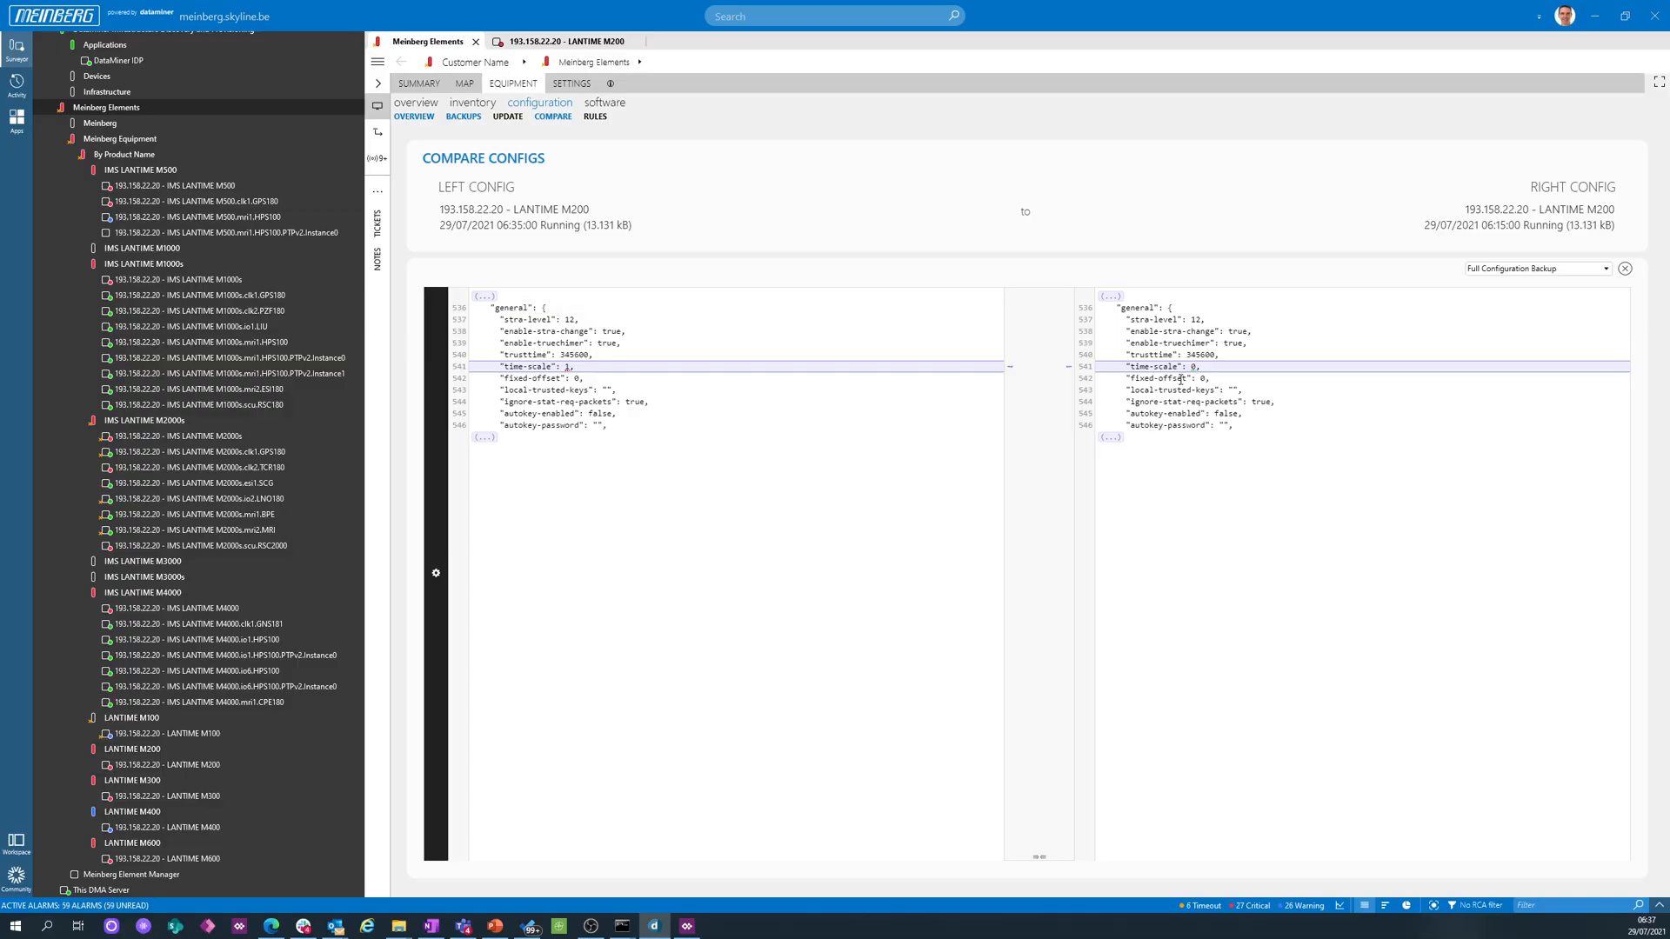
click(1625, 268)
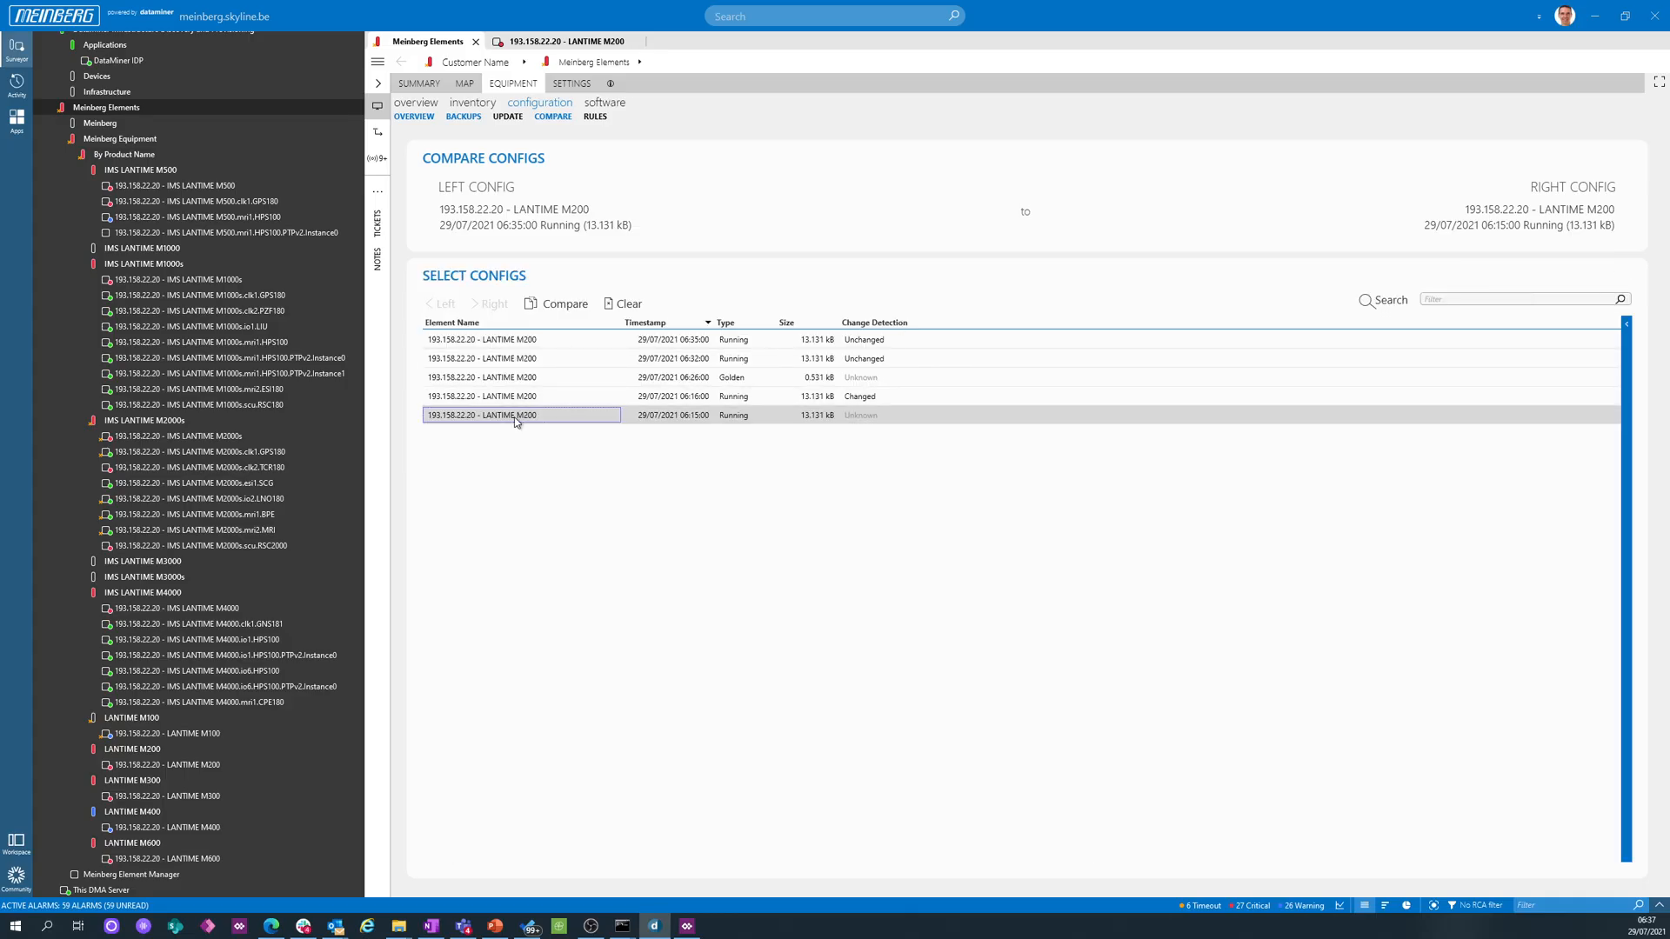
- Update the LANTIME M200 with its Running configuration backup from 29/07/2021 06:15 and return to the device summary
click(511, 119)
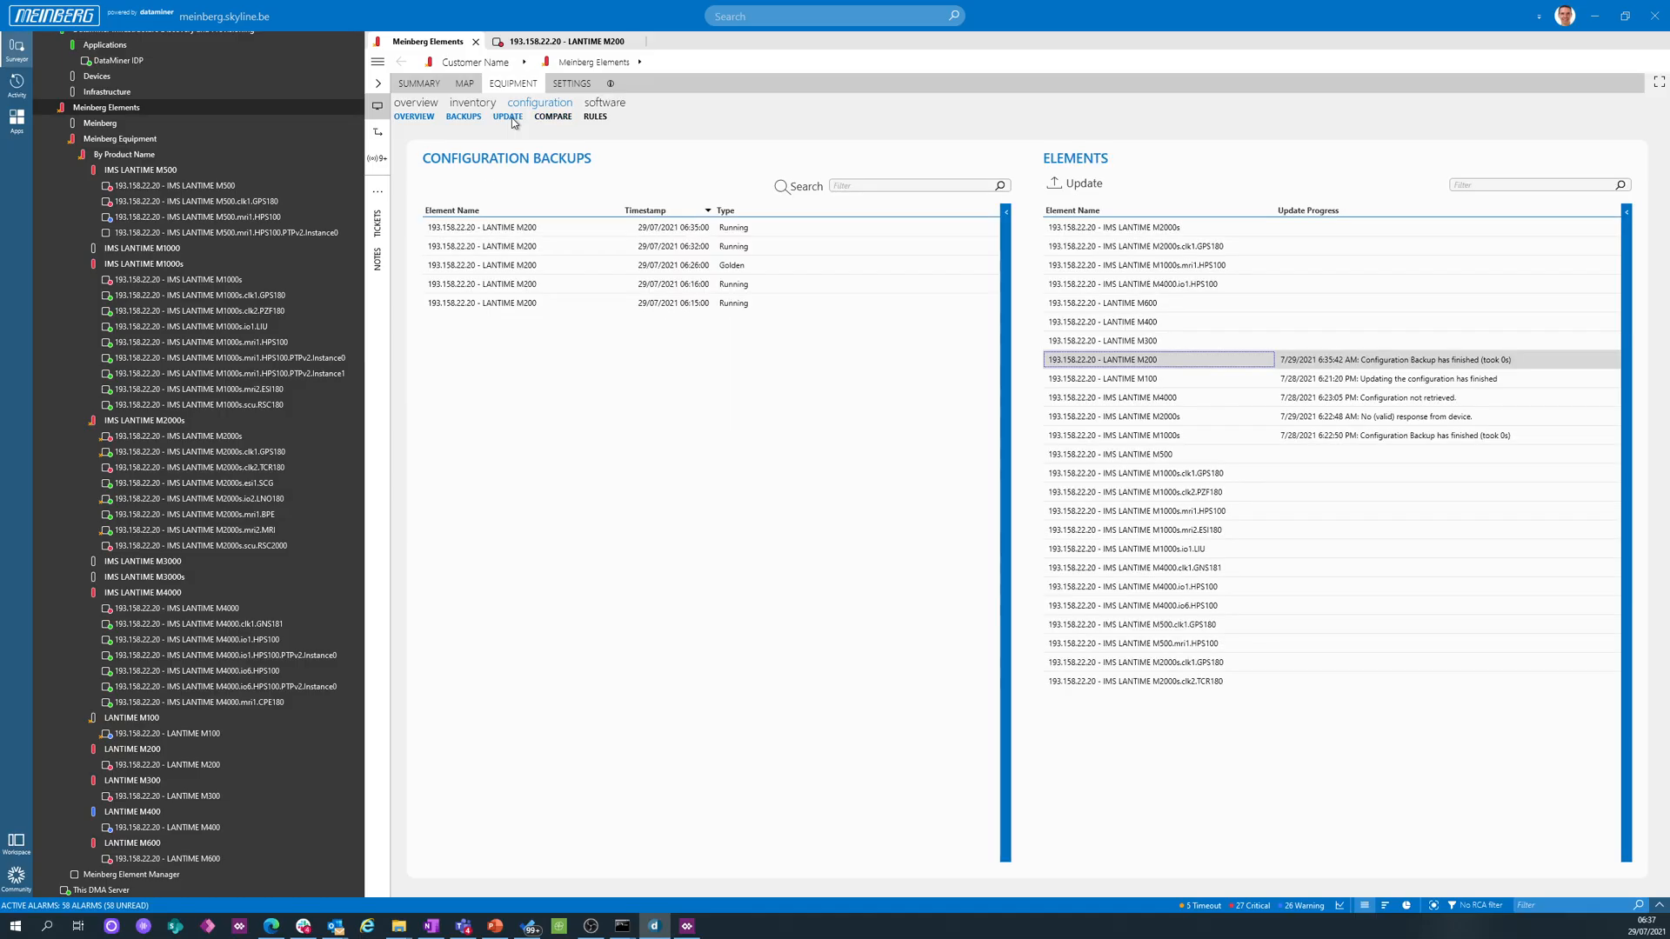
click(515, 306)
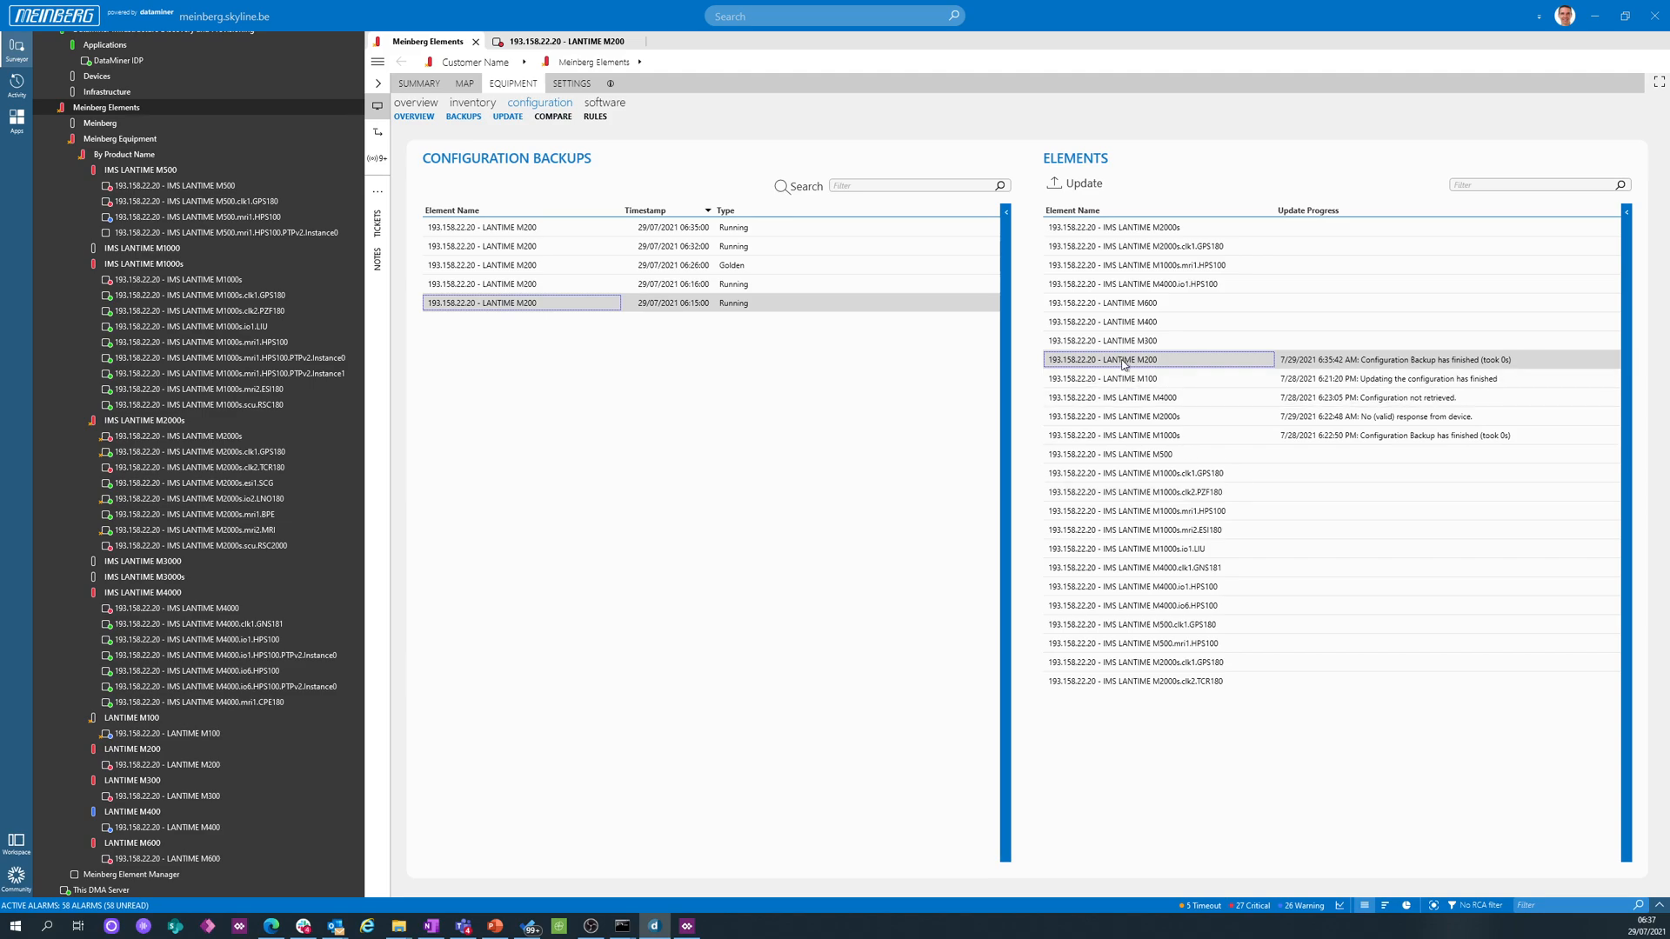
click(1083, 184)
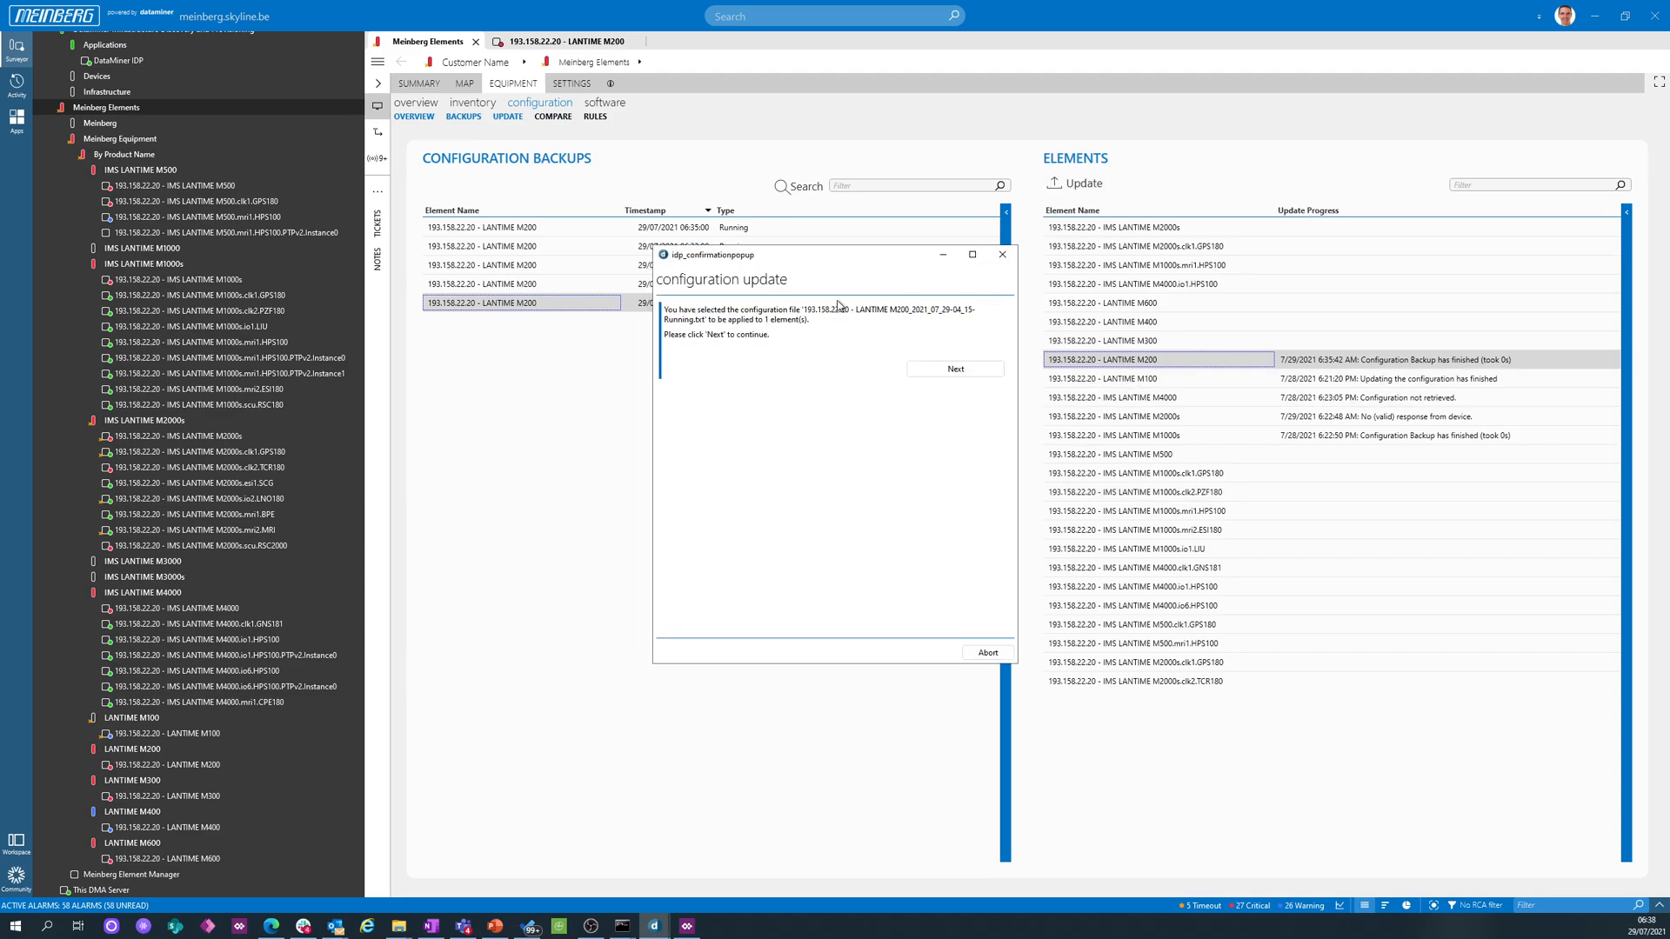
click(946, 372)
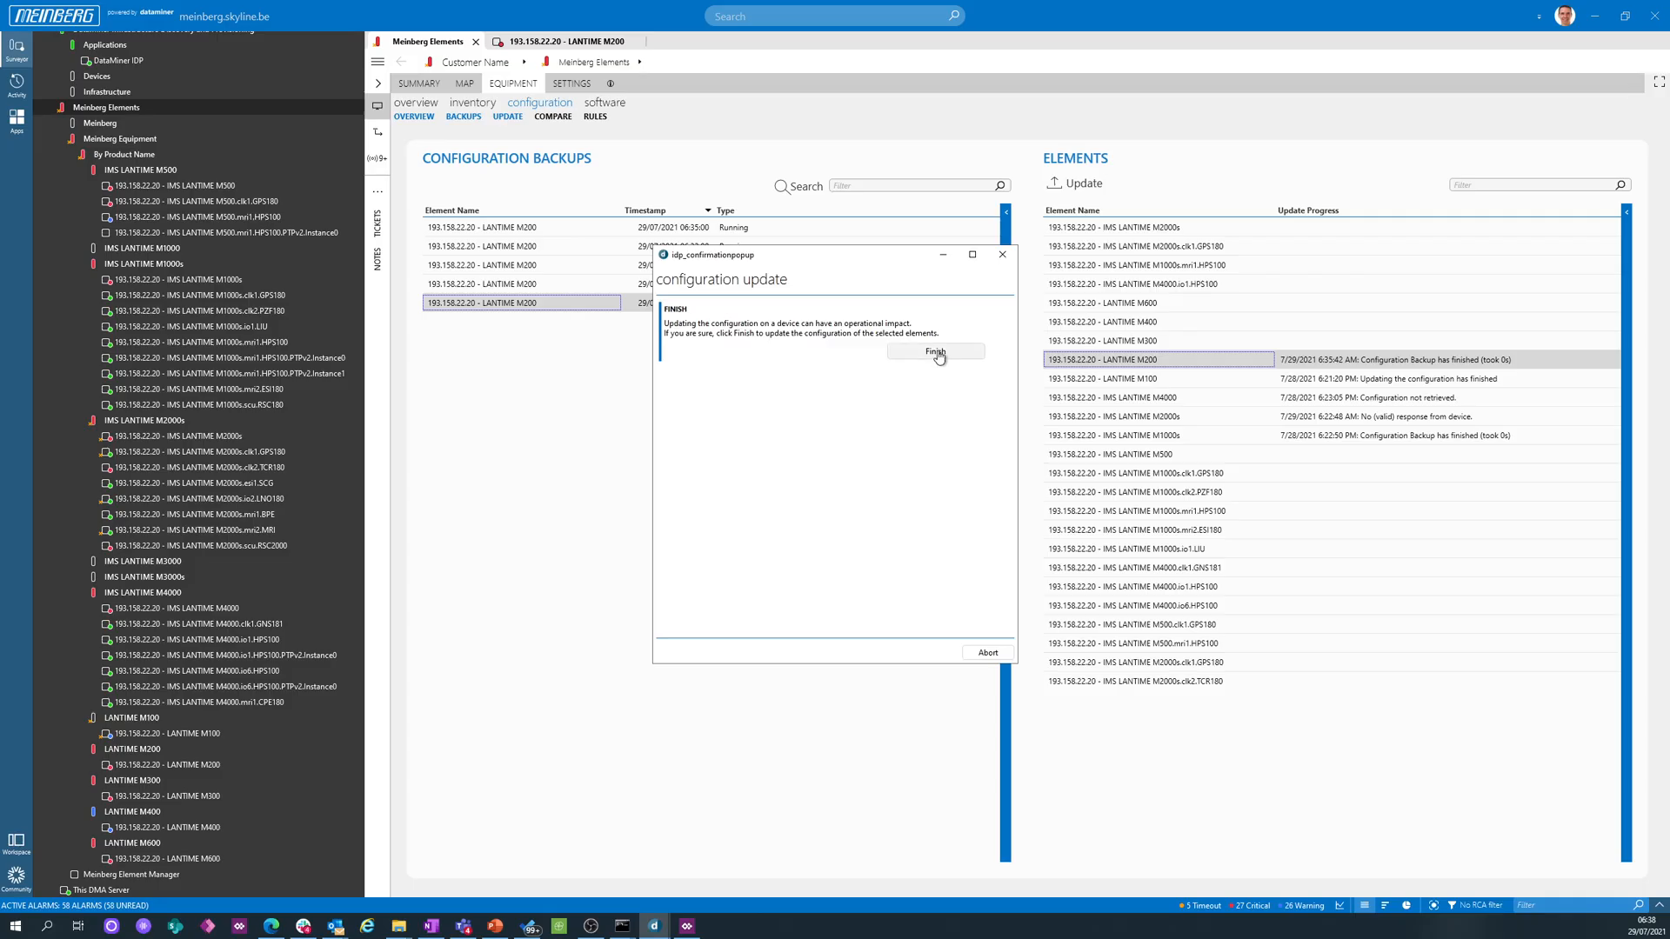
click(937, 353)
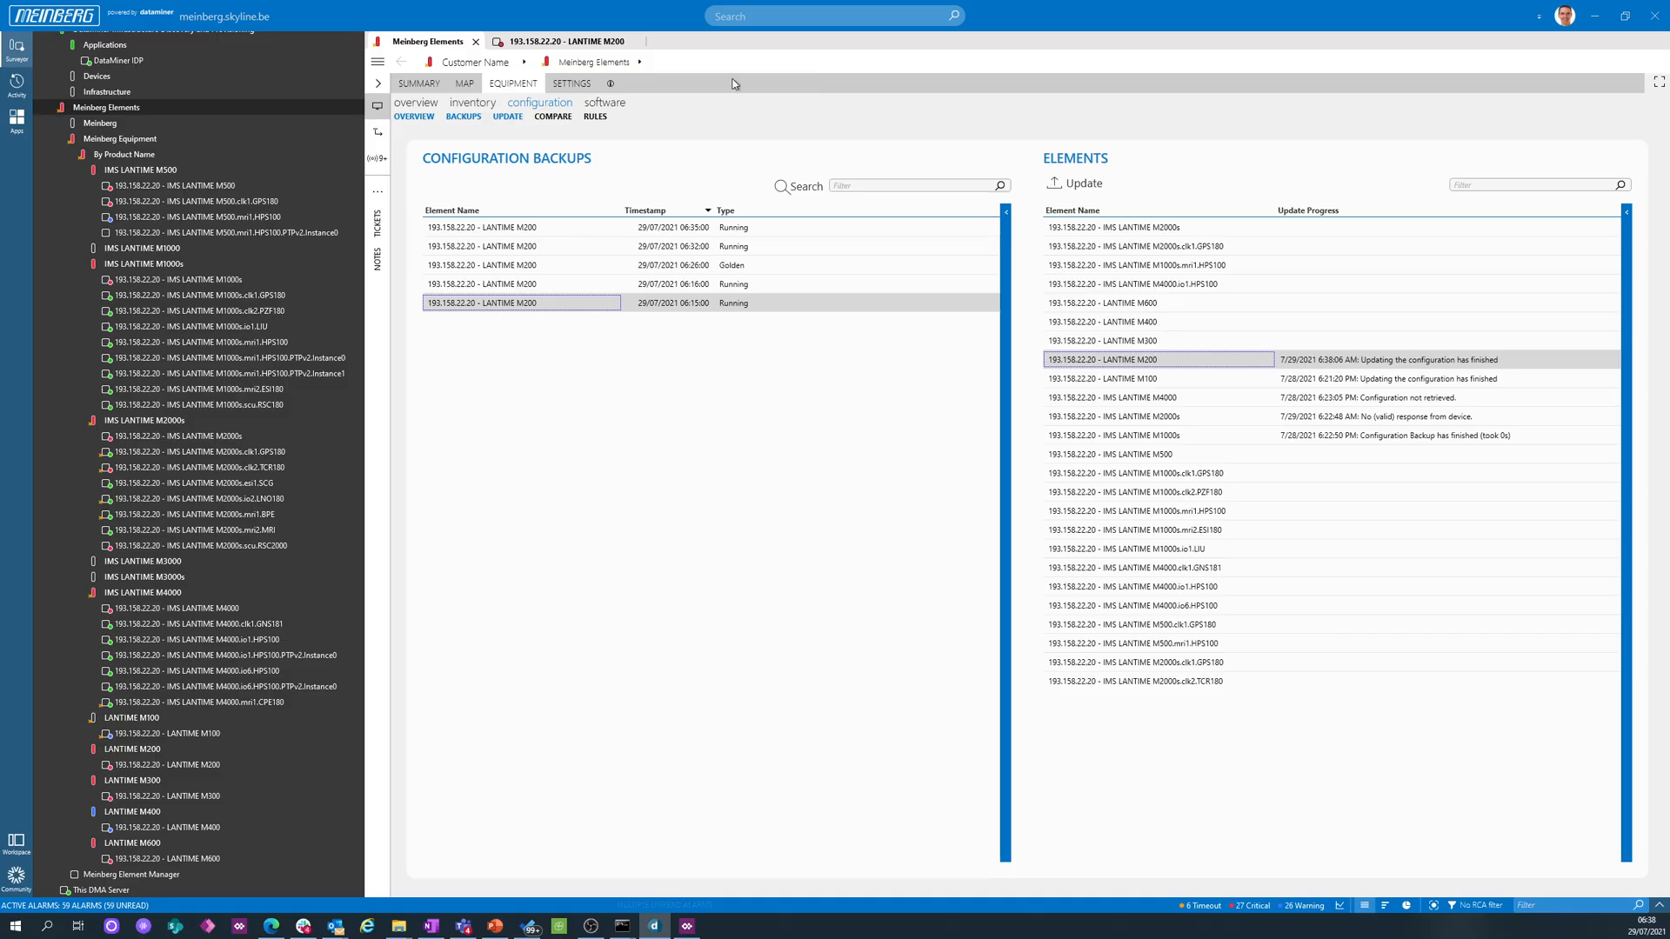
click(406, 85)
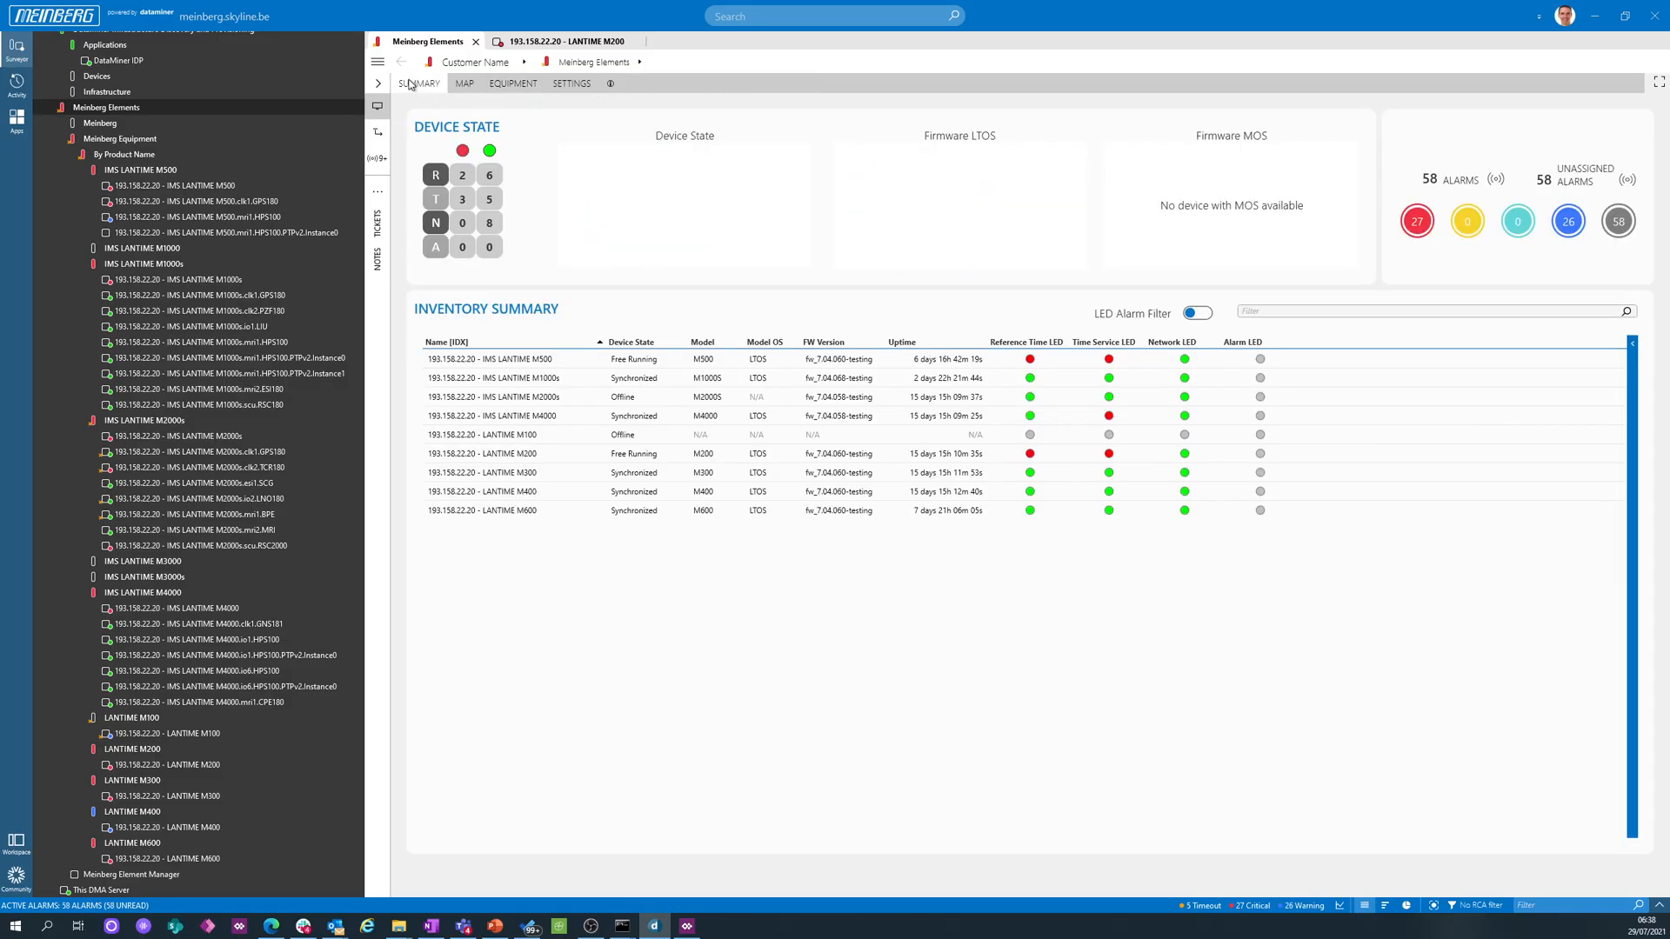